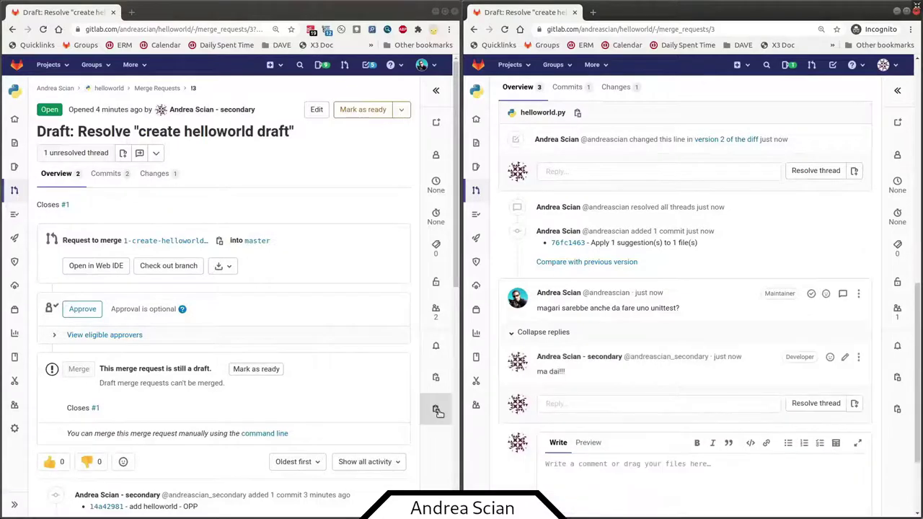
- As the maintainer, reply 'ok e' aut-of-scprima o poi lo dobbiamo fare!' in the unittest thread and submit the review
scroll(345, 369, "down", 1)
scroll(344, 369, "down", 5)
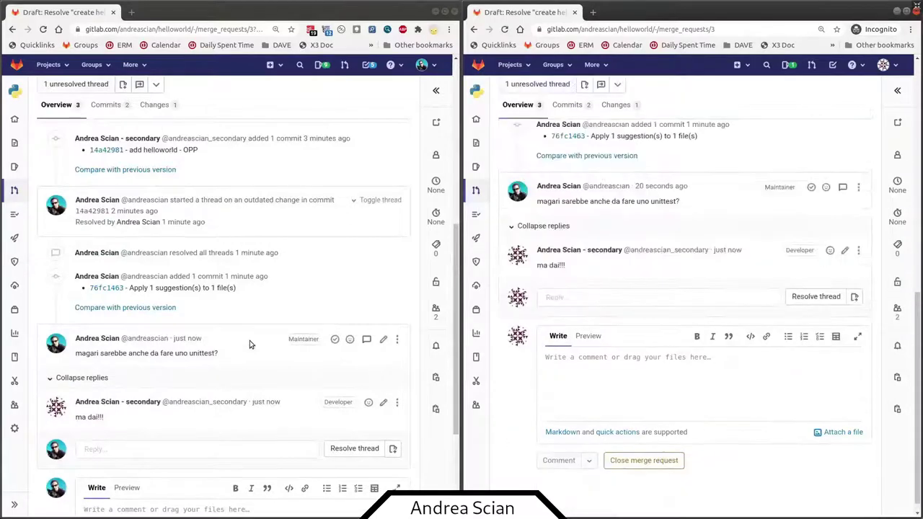
left_click(233, 410)
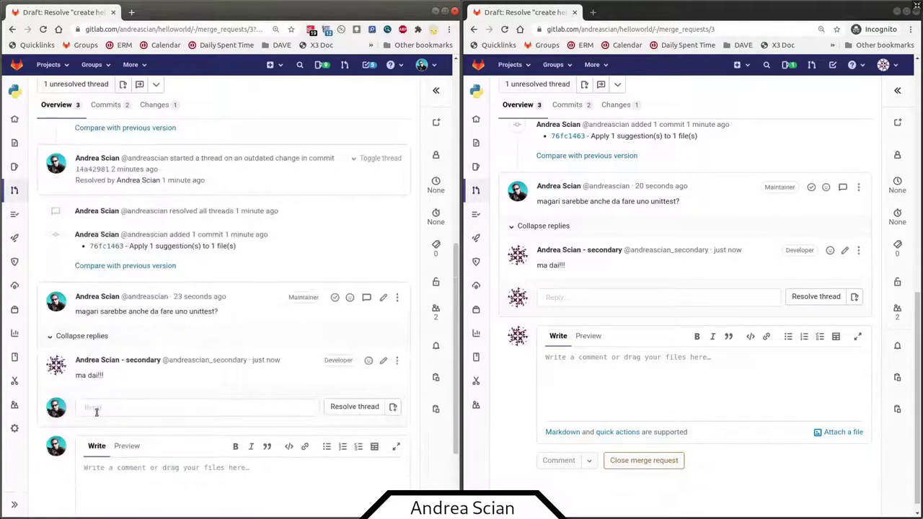
left_click(96, 410)
type("ok ")
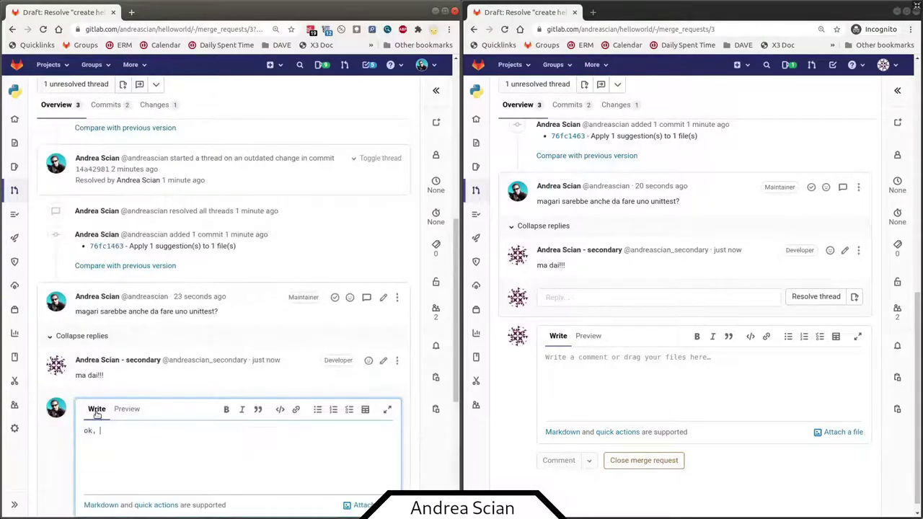
type("e' a")
type("ut-of-scope ma")
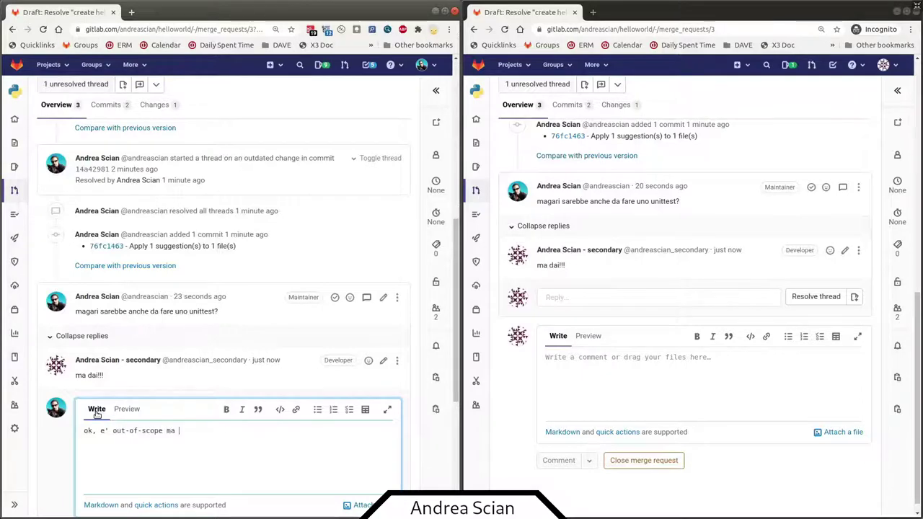
type("prima o poi lo dobbiamo fare")
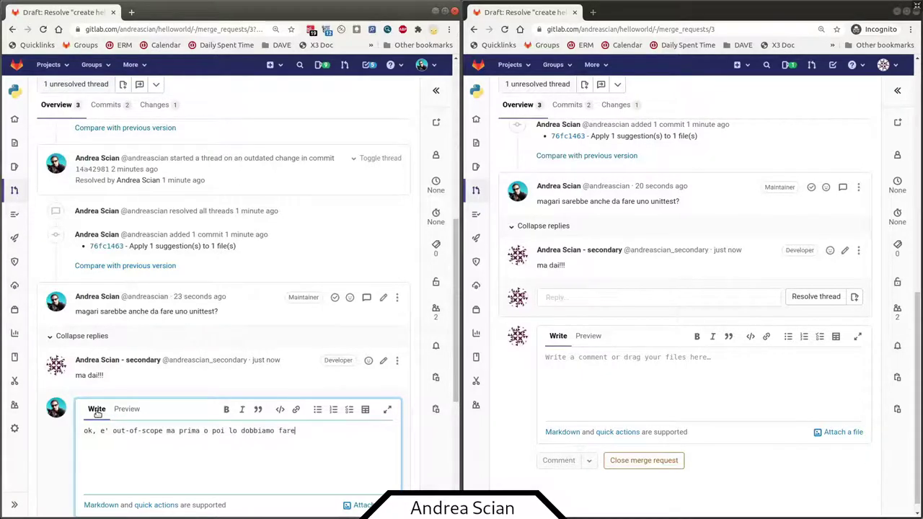
type("!")
key("ctrl+Return")
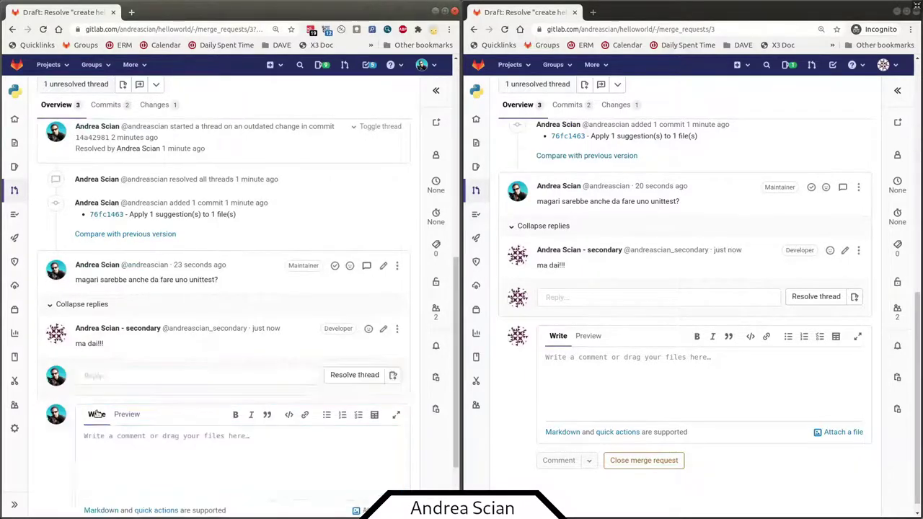
left_click(141, 411)
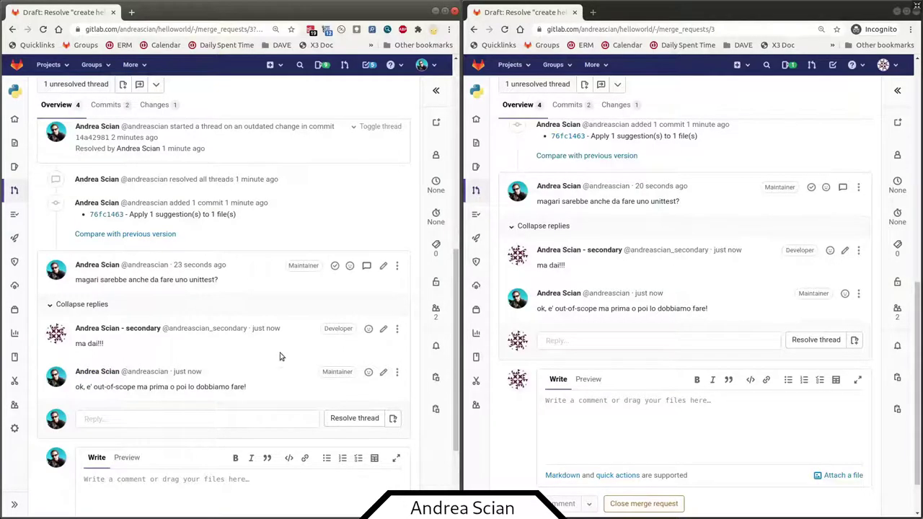
scroll(272, 358, "up", 6)
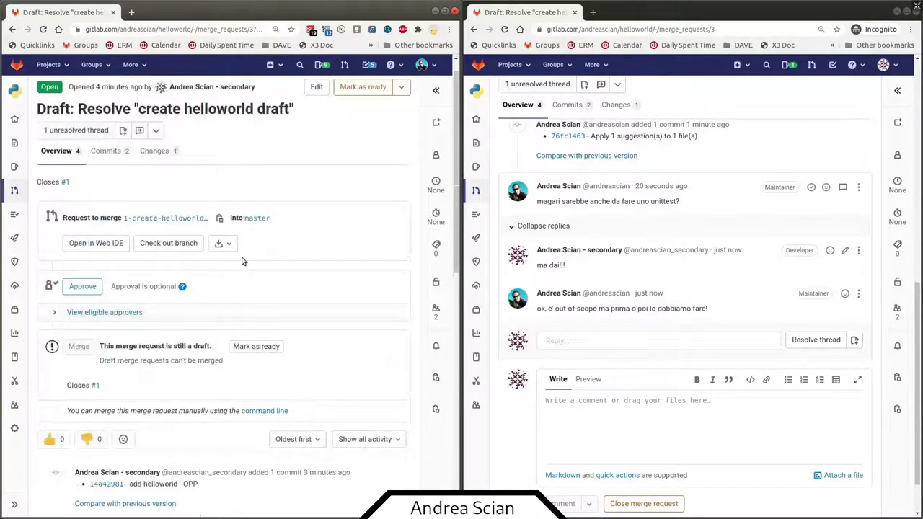
scroll(242, 261, "up", 1)
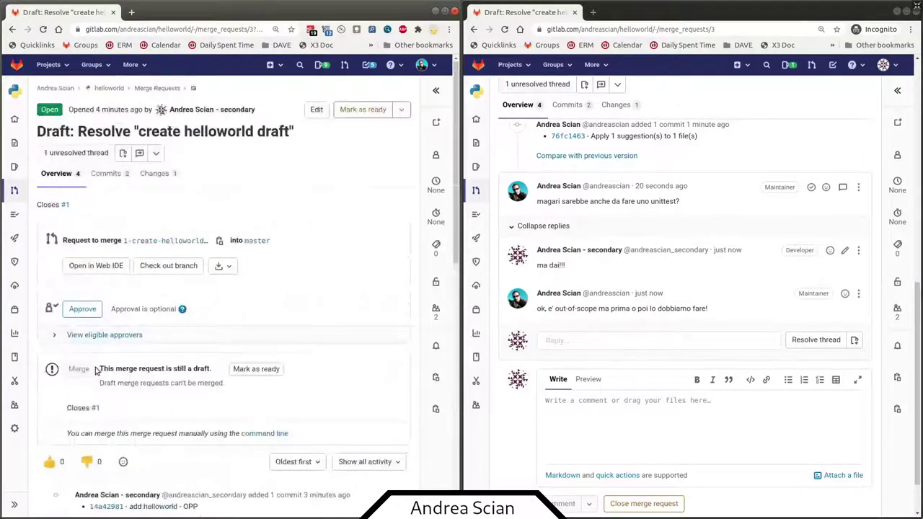
scroll(241, 317, "down", 10)
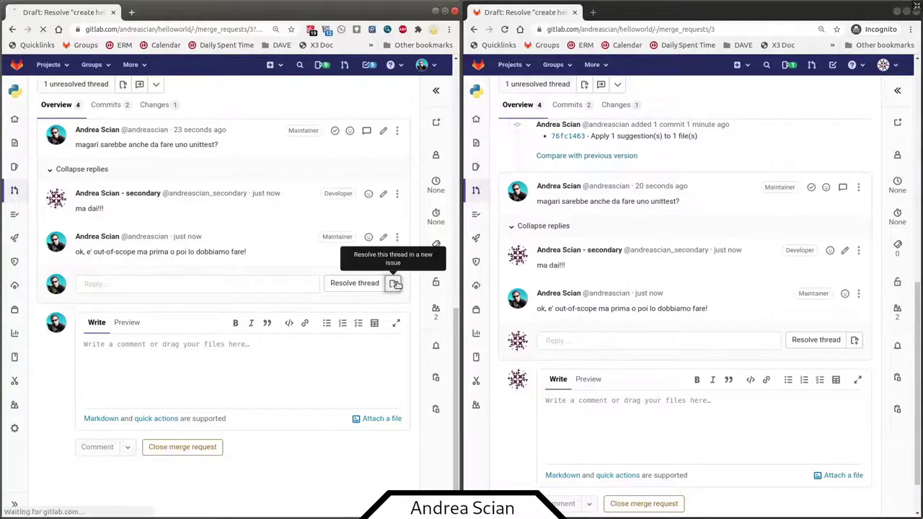
- Start a follow-up issue from the unittest thread and check its prefilled title
left_click(393, 283)
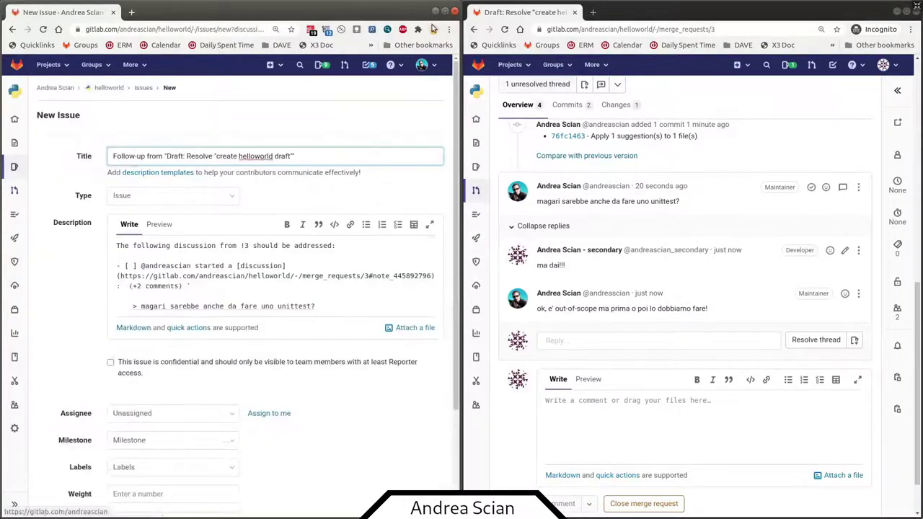
left_click(444, 12)
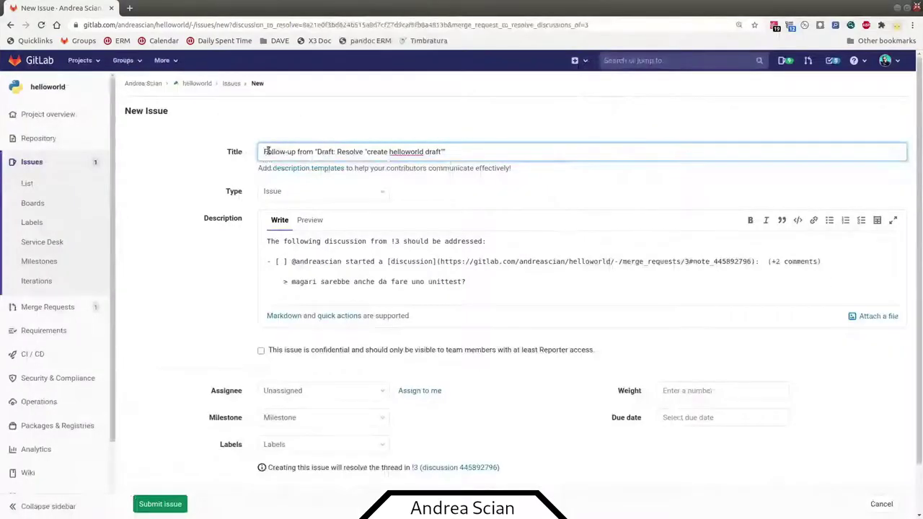
triple_click(484, 149)
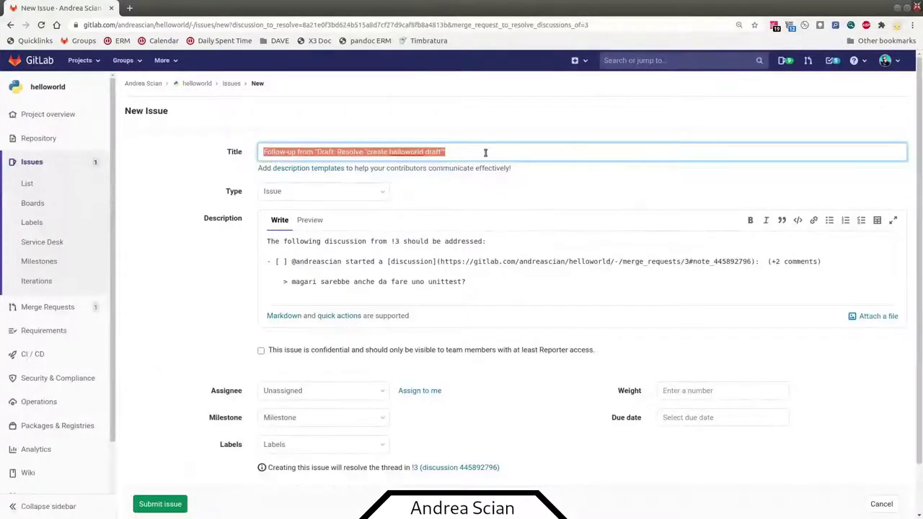
left_click(322, 153)
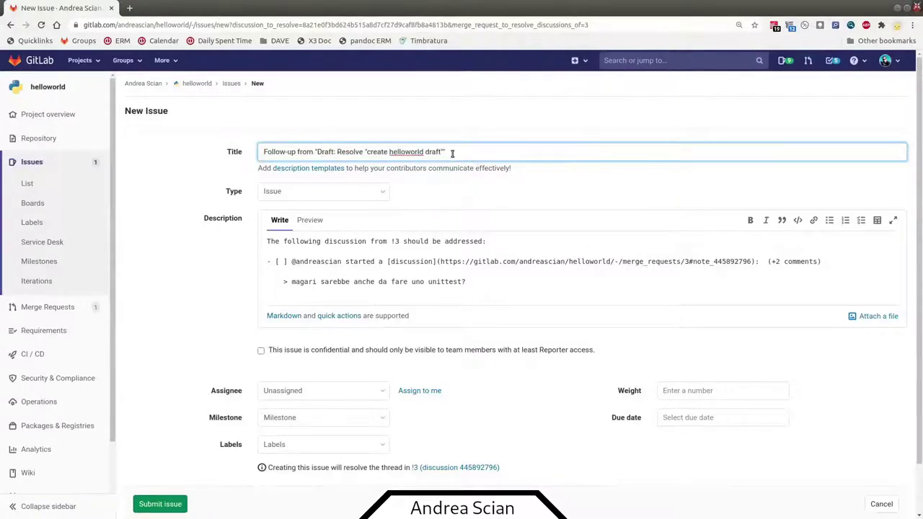
left_click_drag(452, 153, 247, 157)
key("End")
- Preview the rendered issue description, then return to the raw description
left_click_drag(269, 241, 450, 241)
left_click(410, 241)
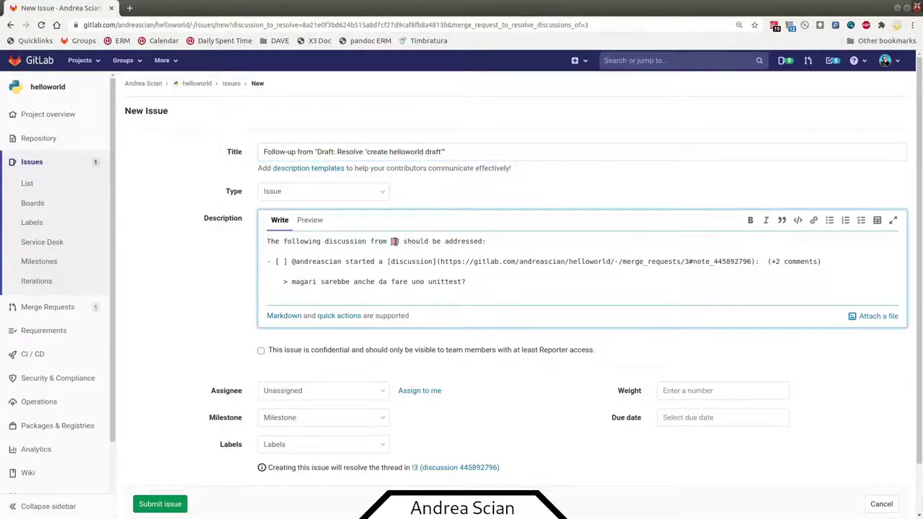
left_click(310, 220)
mouse_move(371, 247)
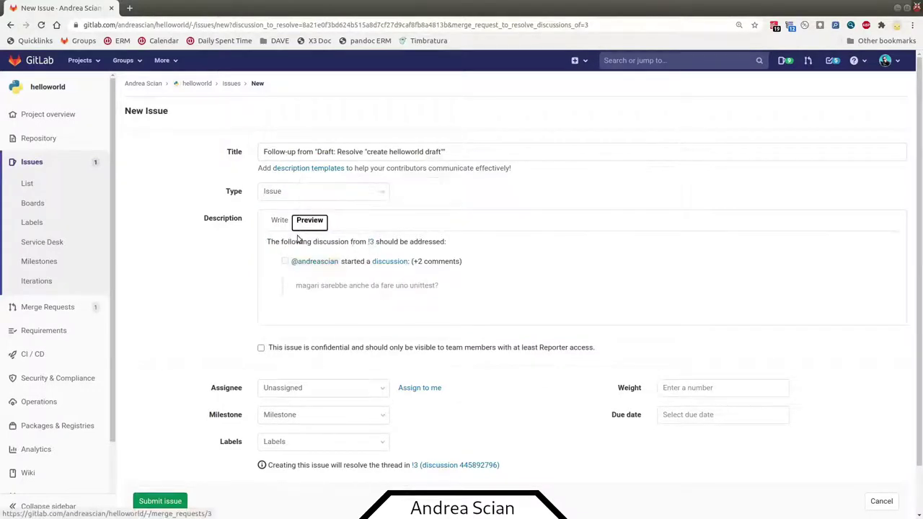
left_click(278, 220)
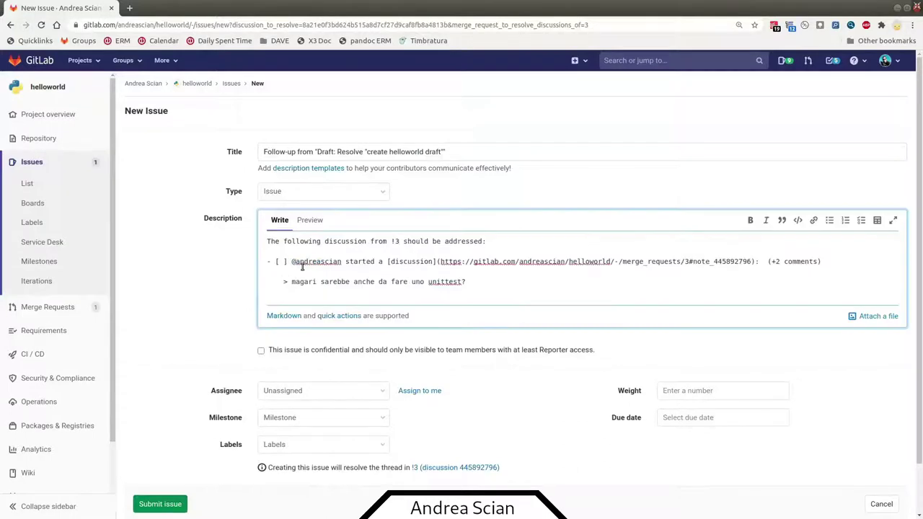
- Check the quoted unittest question and resolve-thread note, then create issue #2
double_click(296, 263)
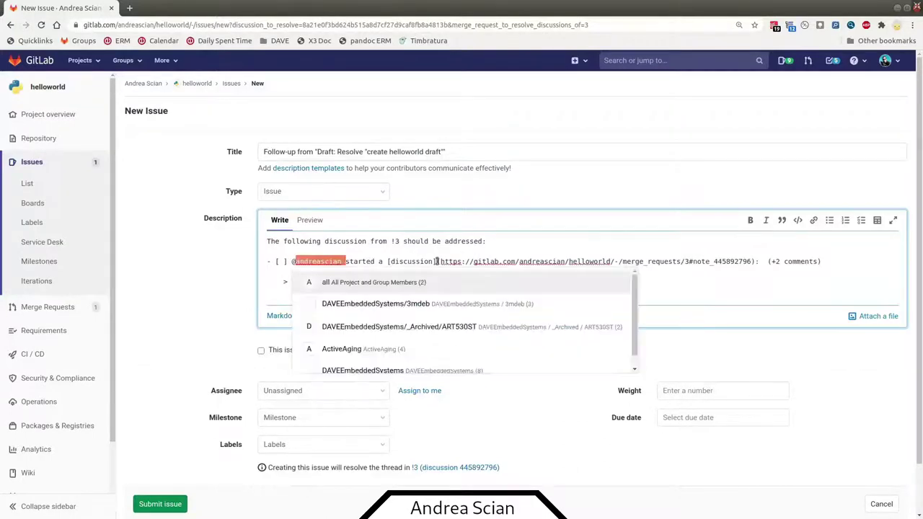
left_click(547, 257)
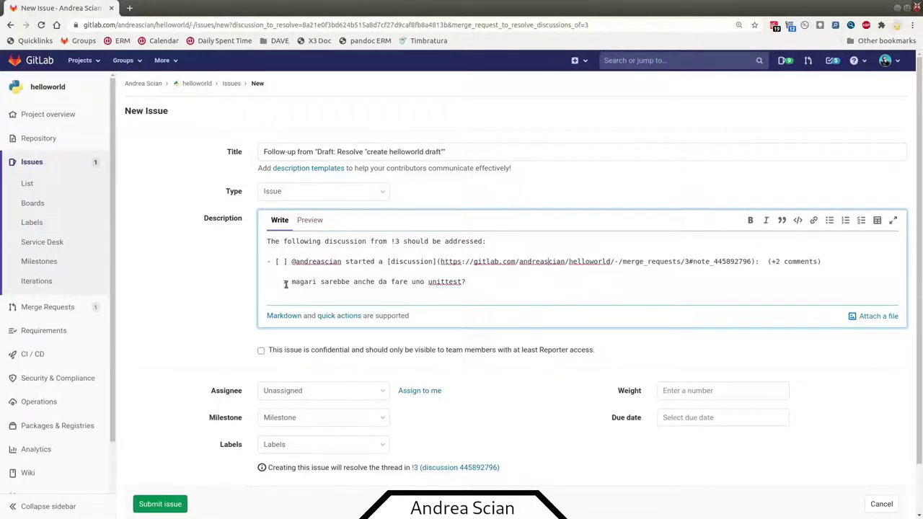
left_click_drag(288, 283, 498, 284)
left_click(504, 284)
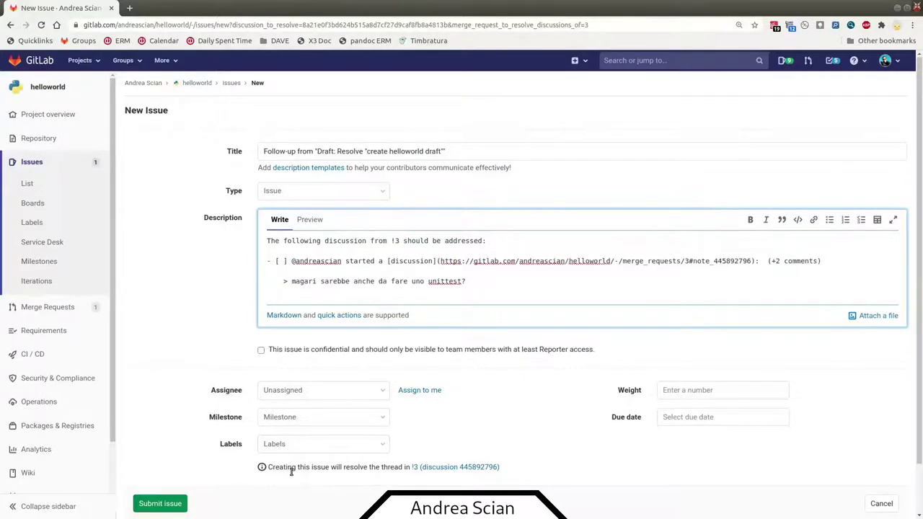
scroll(278, 455, "down", 1)
left_click_drag(274, 424, 530, 420)
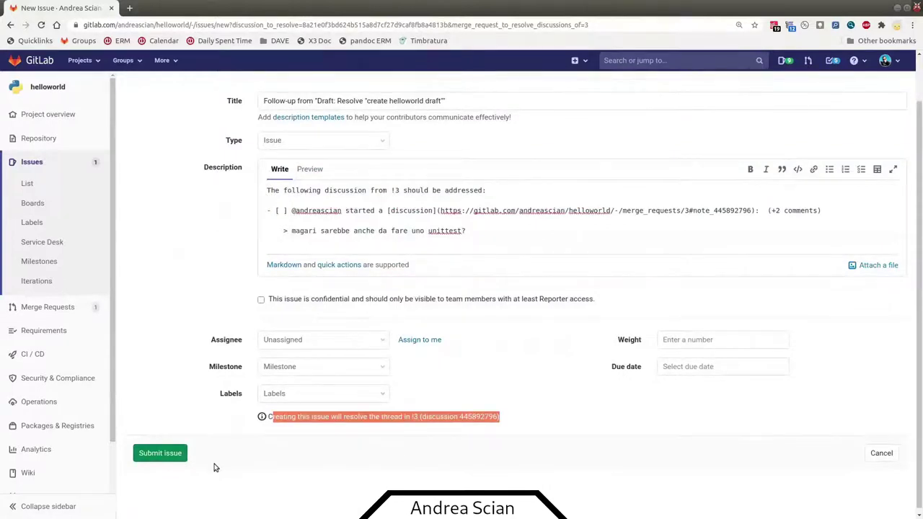
left_click(303, 421)
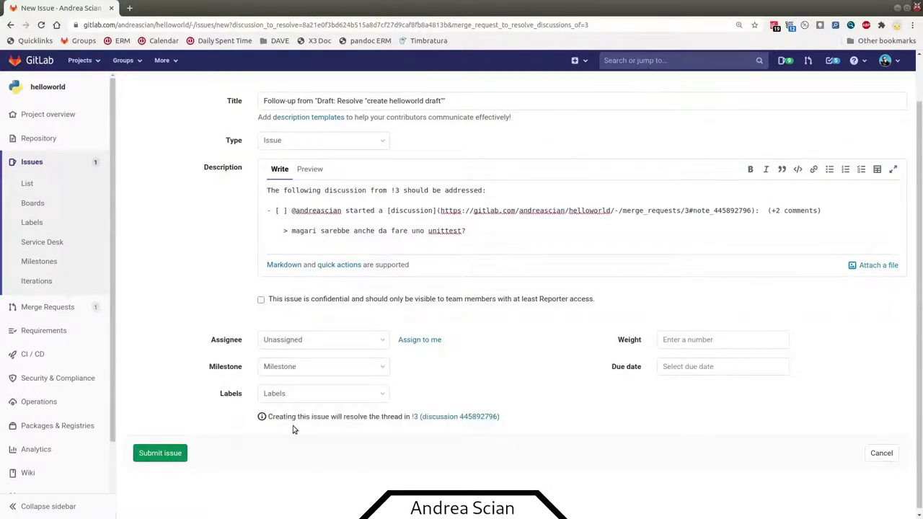
left_click(180, 452)
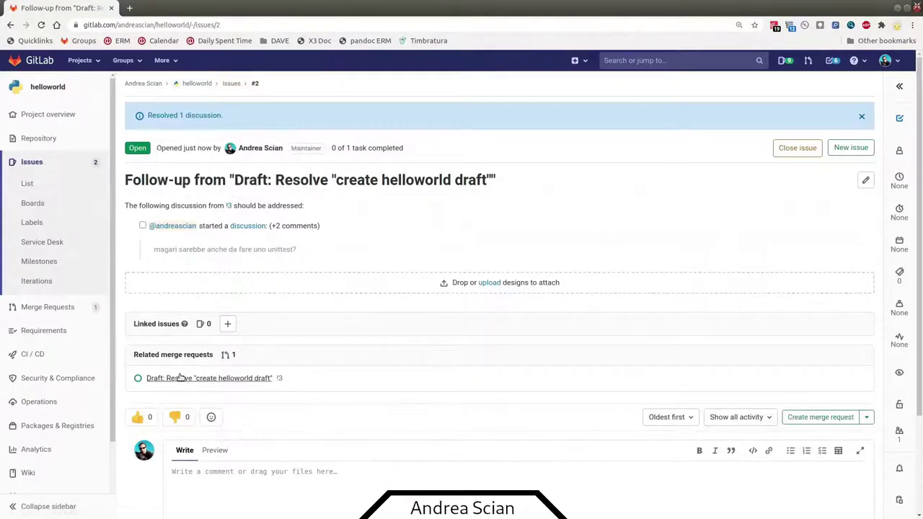
- Open related merge request !3 and mark it as ready
left_click(220, 378)
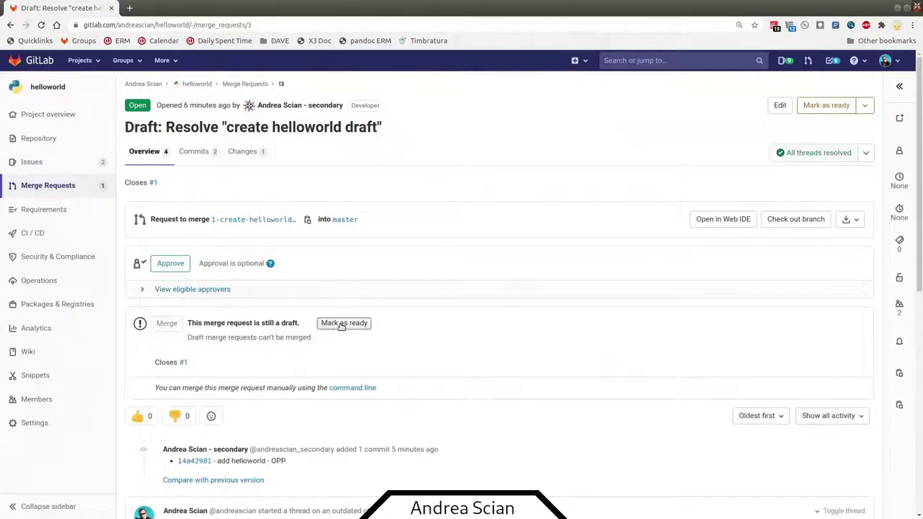
left_click(341, 324)
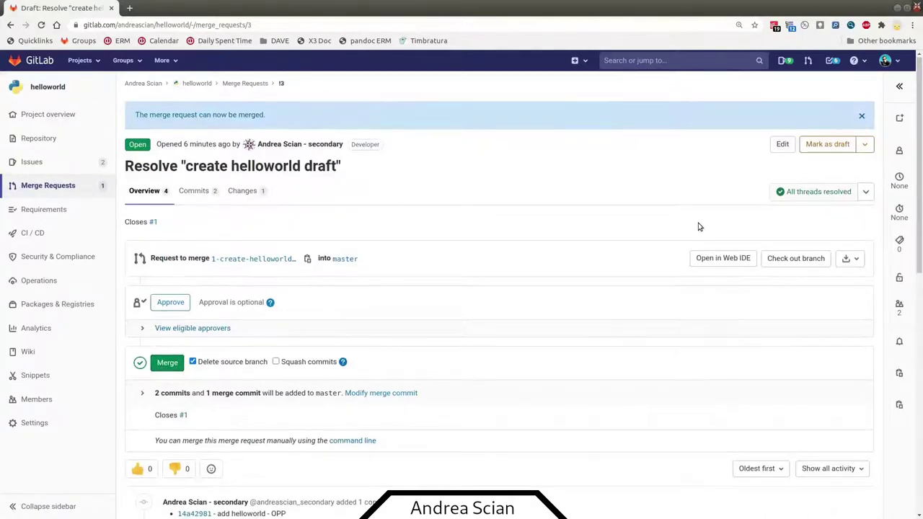
scroll(697, 223, "down", 4)
scroll(692, 228, "down", 3)
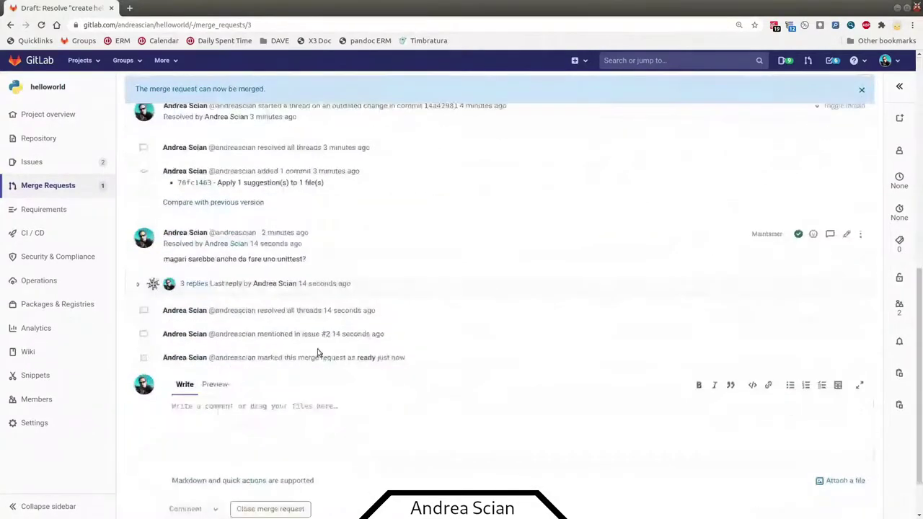
- Expand the unittest thread's three replies and follow the link to issue #2
left_click(135, 286)
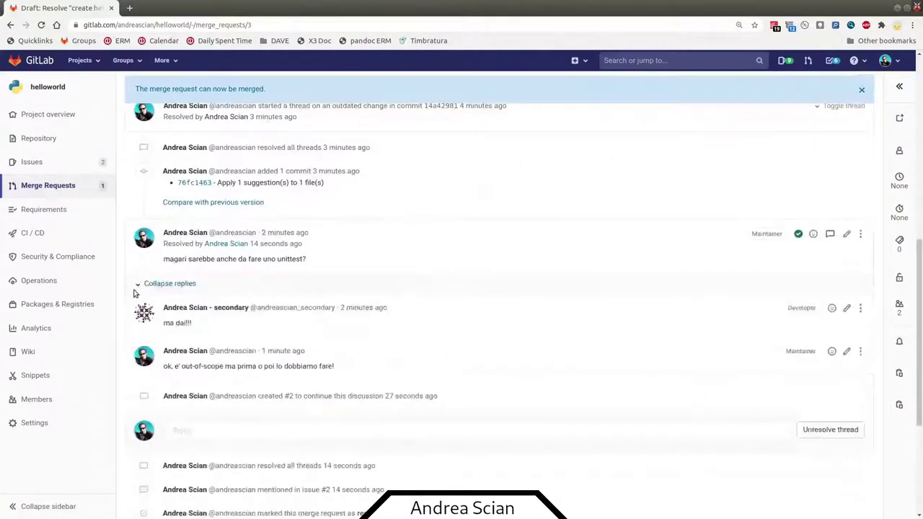
left_click(135, 290)
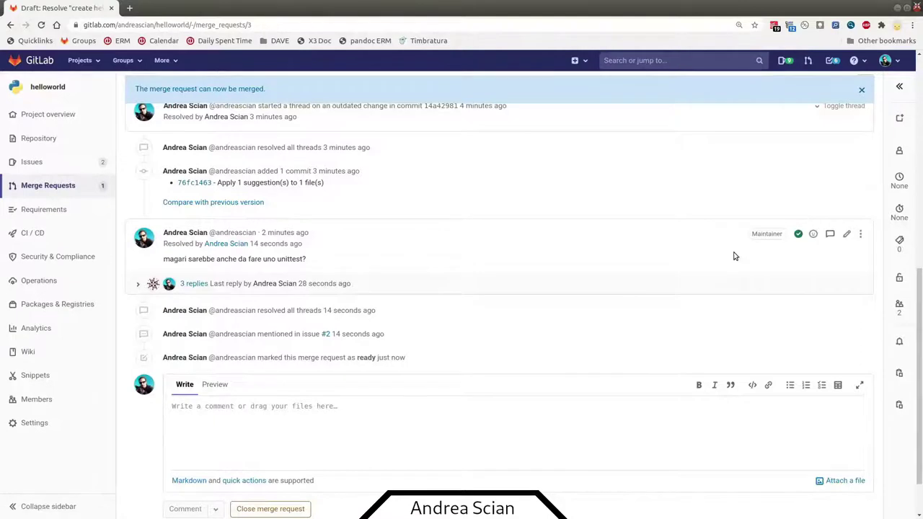
left_click(138, 286)
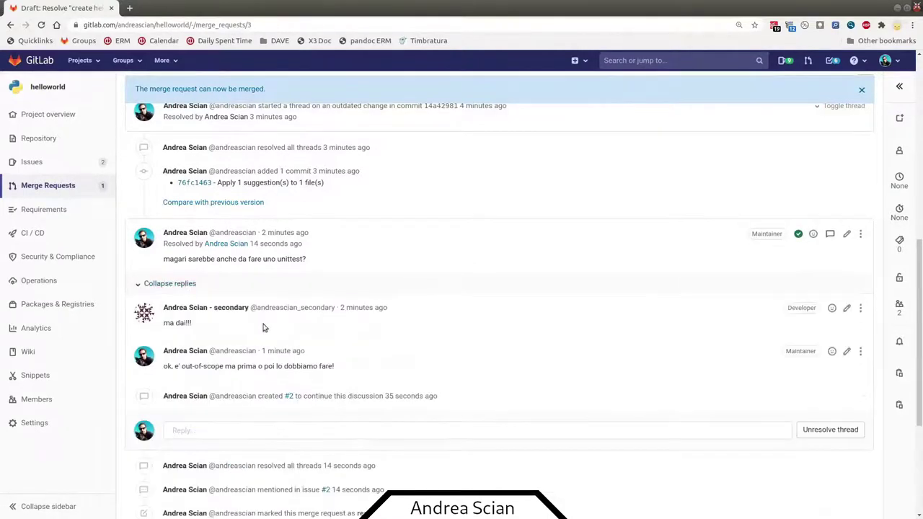
left_click_drag(437, 395, 453, 396)
left_click(303, 410)
left_click(453, 396)
left_click(289, 395)
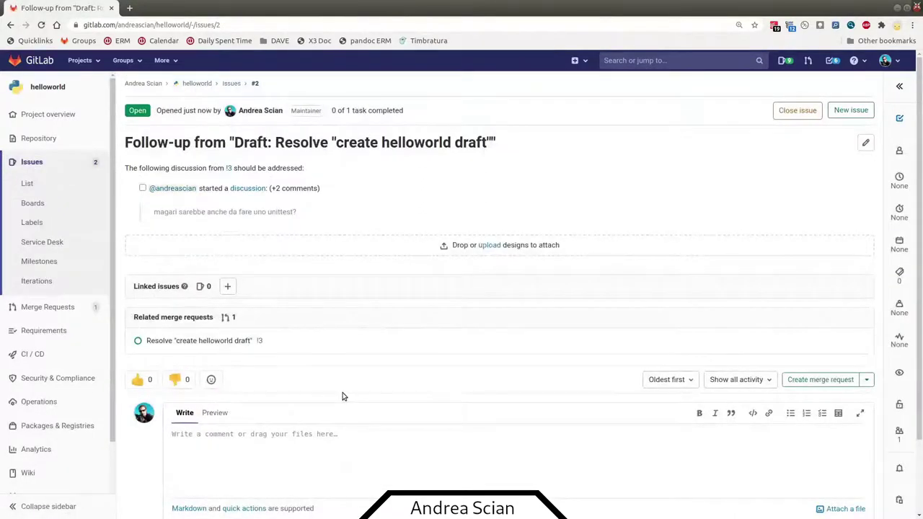
- From issue #2, open merge request !3 through its discussion link and scroll to the merge widget
left_click(228, 168)
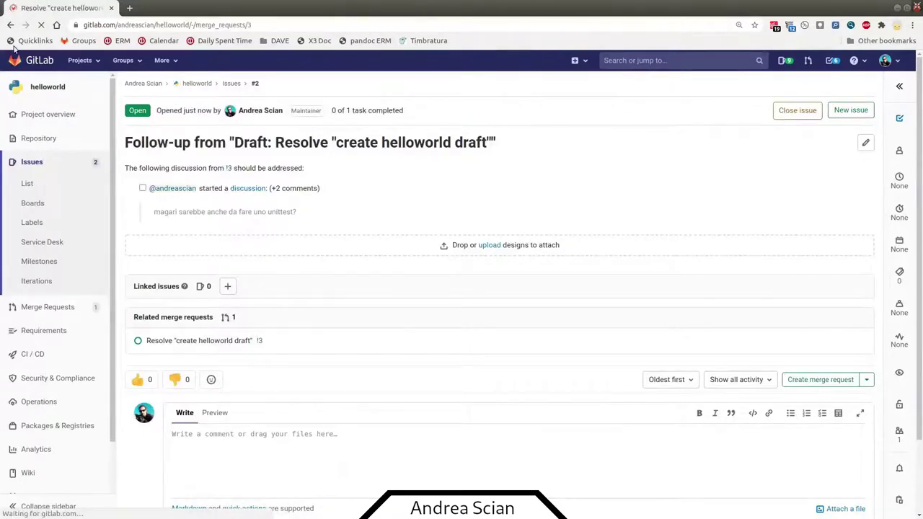
key("alt+Left")
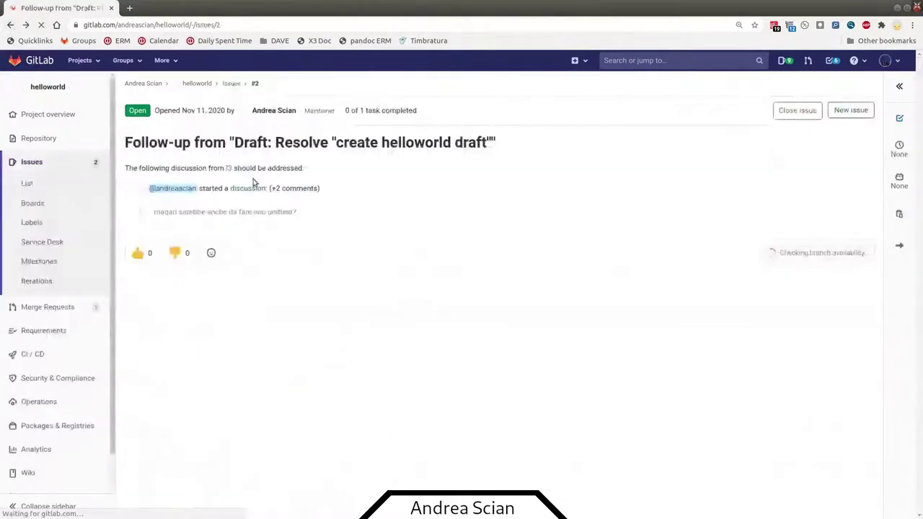
left_click(247, 188)
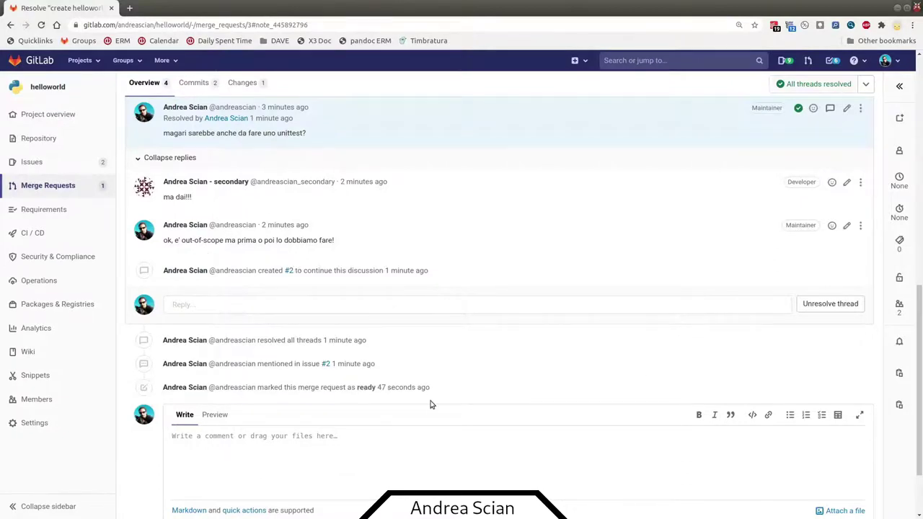
scroll(355, 426, "down", 1)
scroll(356, 425, "down", 1)
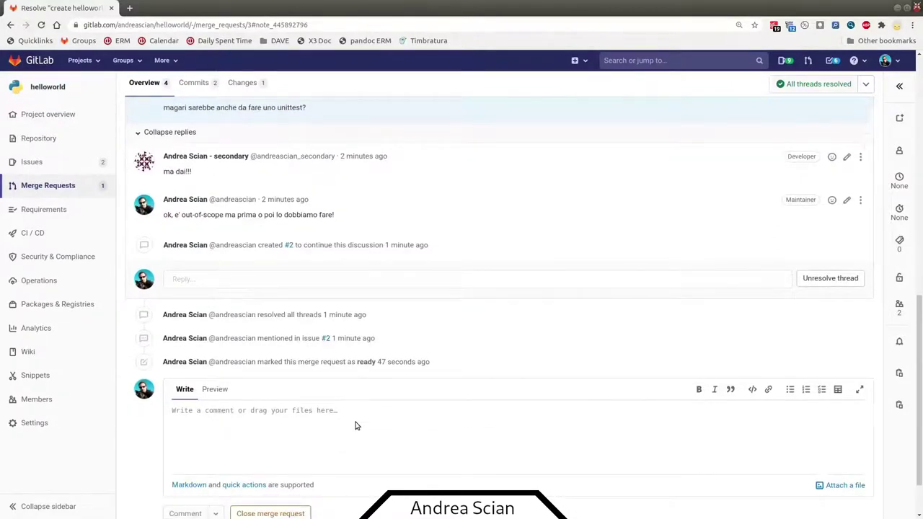
scroll(353, 389, "up", 10)
scroll(351, 348, "up", 1)
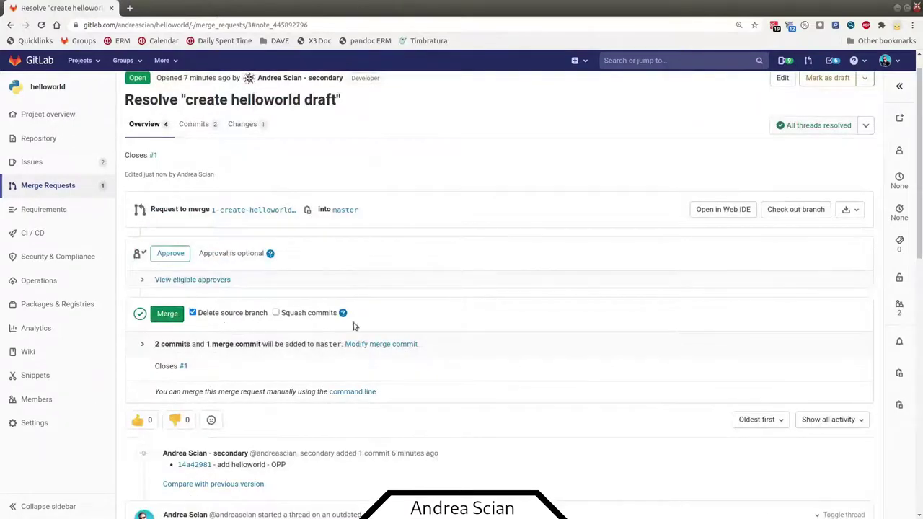
- Show the editable merge commit message, keeping 'Delete source branch' checked
left_click(455, 346)
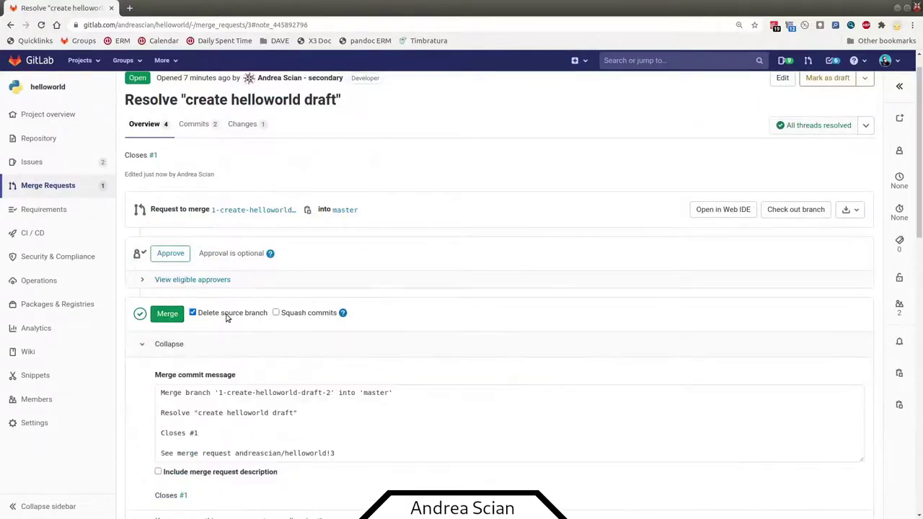
left_click(224, 314)
left_click(204, 315)
scroll(209, 440, "down", 3)
- Check the commit message's 'Closes #1' line, merge !3 into master, and open the Issues list
left_click_drag(164, 292, 369, 357)
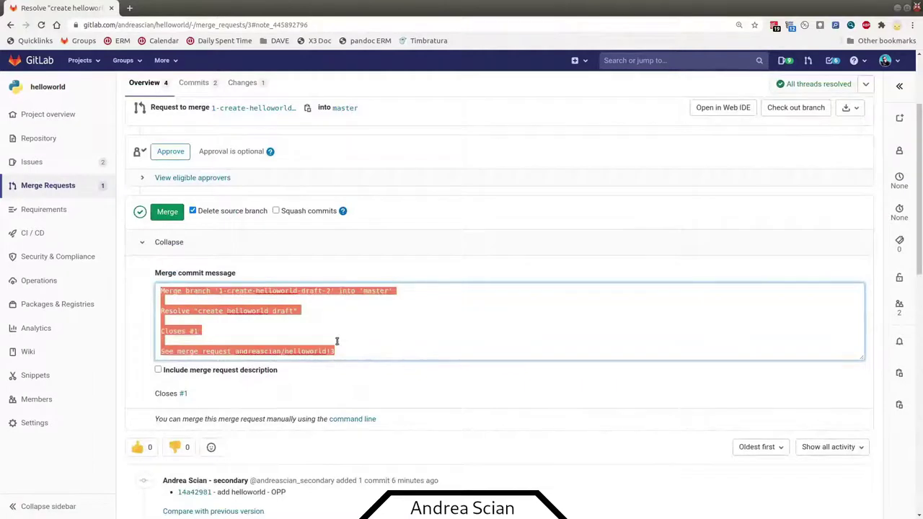
left_click(302, 340)
left_click_drag(216, 330, 162, 332)
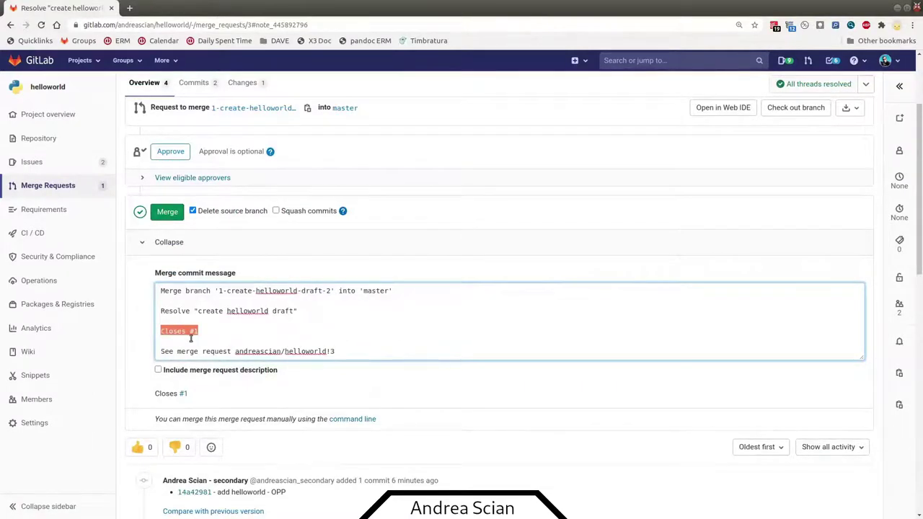
left_click(198, 336)
left_click_drag(200, 330, 200, 330)
left_click(206, 330)
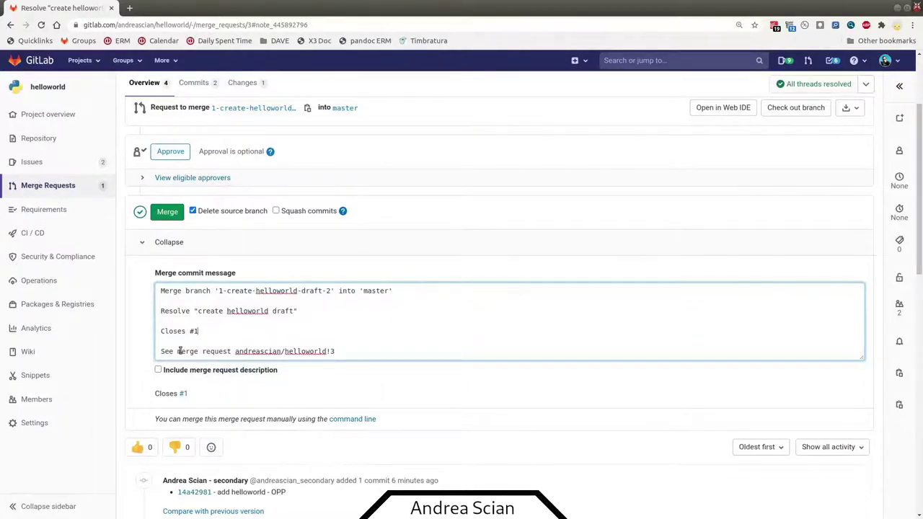
left_click_drag(161, 351, 343, 348)
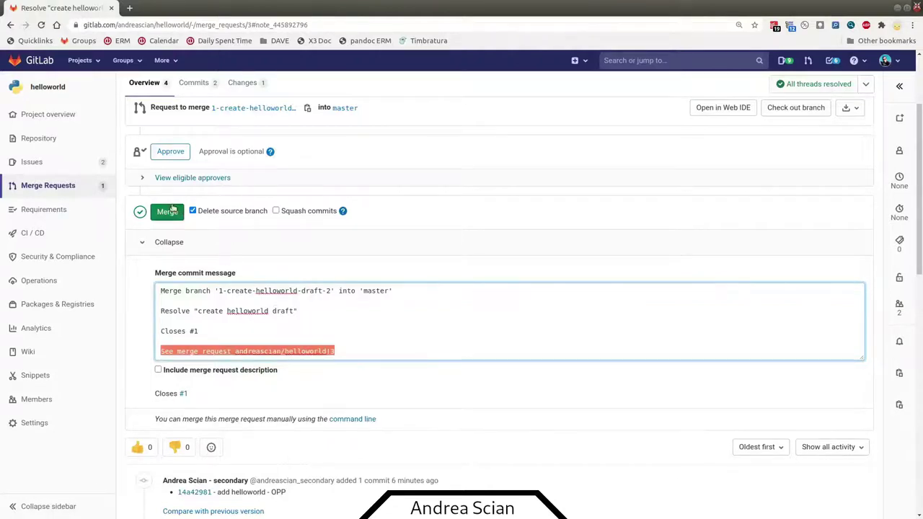
left_click(168, 212)
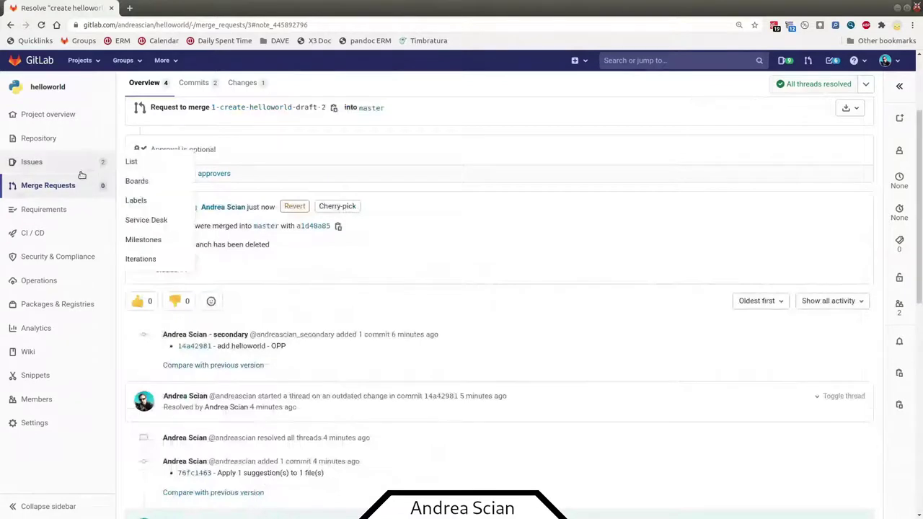
left_click(77, 173)
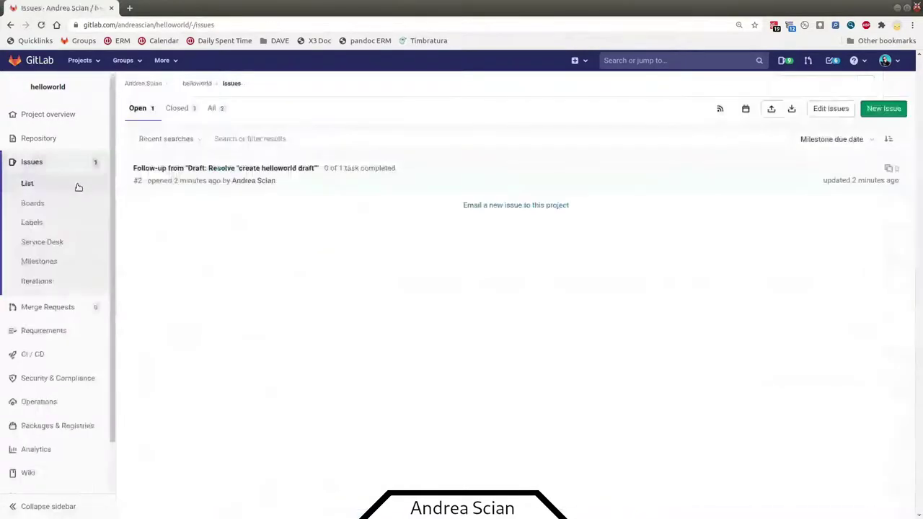
- Show the Closed issues and open issue #1, 'create helloworld draft'
left_click(175, 109)
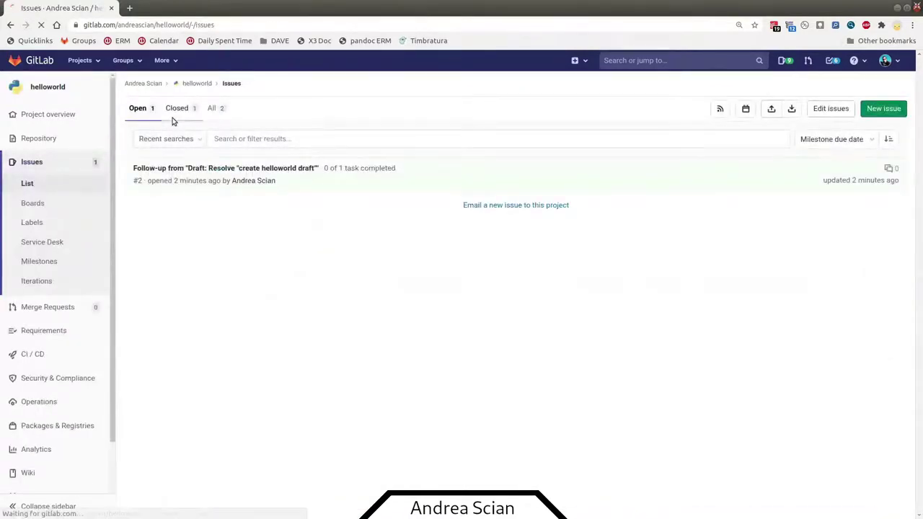
left_click(184, 171)
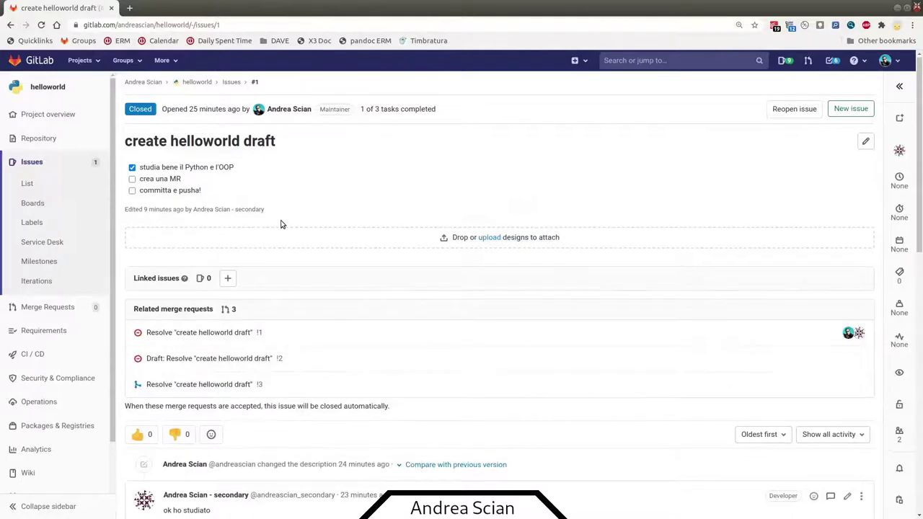
- Compare issue #1's task list description with its previous version
scroll(281, 238, "down", 5)
scroll(273, 272, "down", 3)
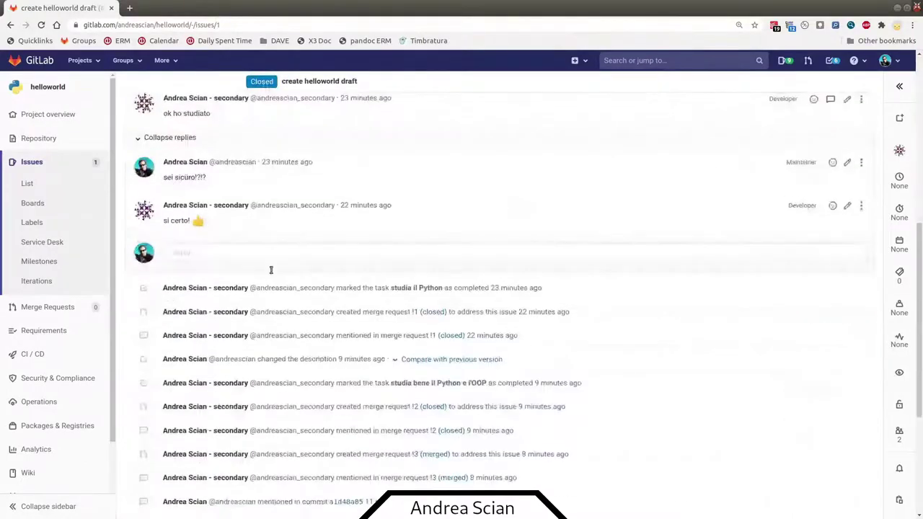
scroll(313, 280, "up", 2)
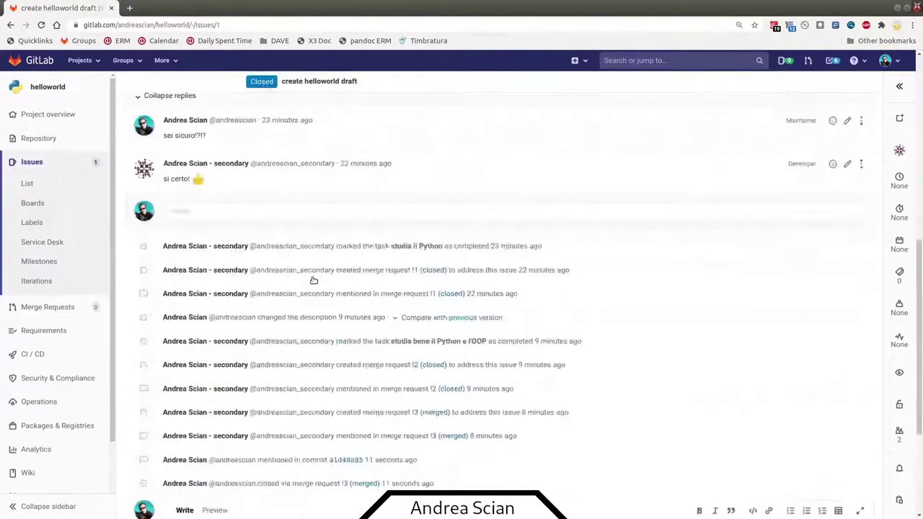
left_click(422, 325)
left_click(422, 325)
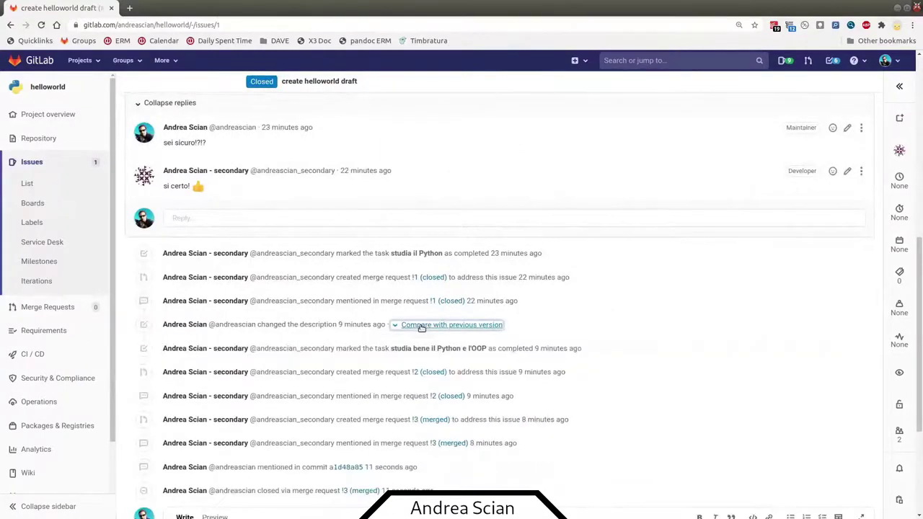
left_click(421, 325)
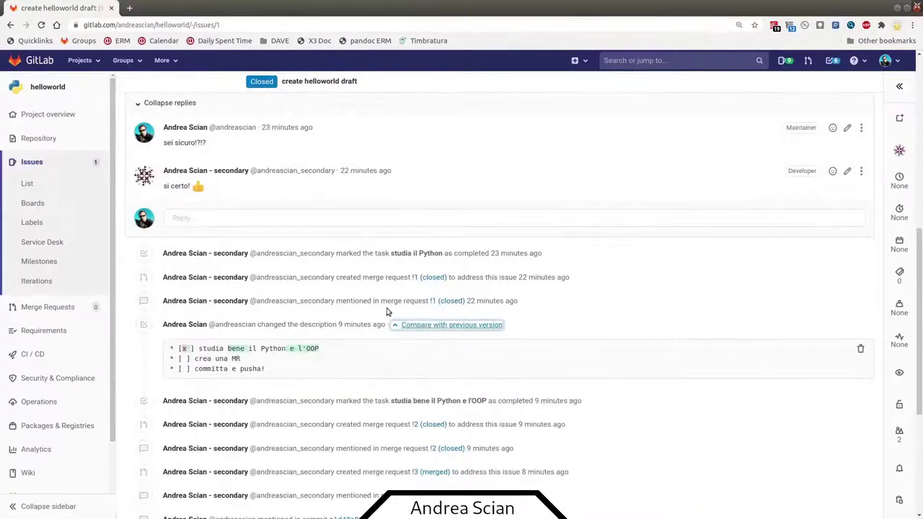
- Find the note mentioning commit a1d48a85, link to it, and open that commit
scroll(359, 305, "down", 1)
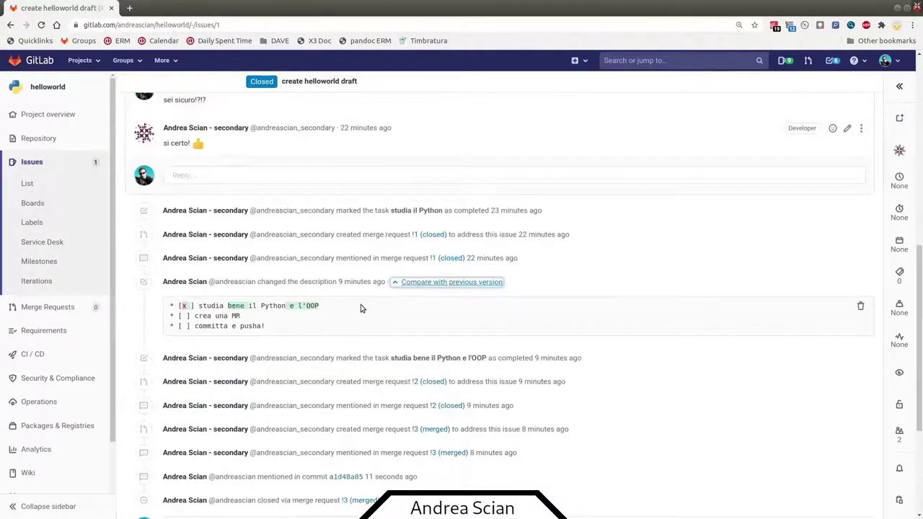
scroll(361, 308, "down", 1)
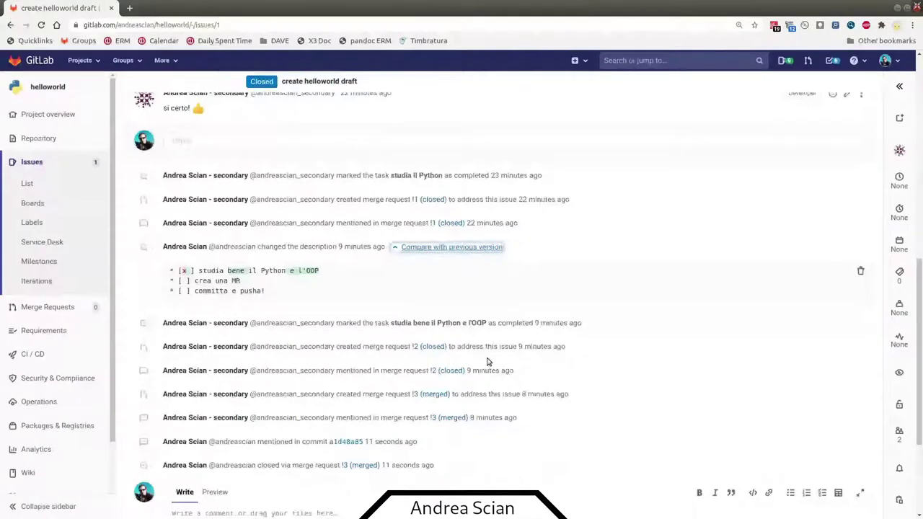
scroll(439, 344, "down", 2)
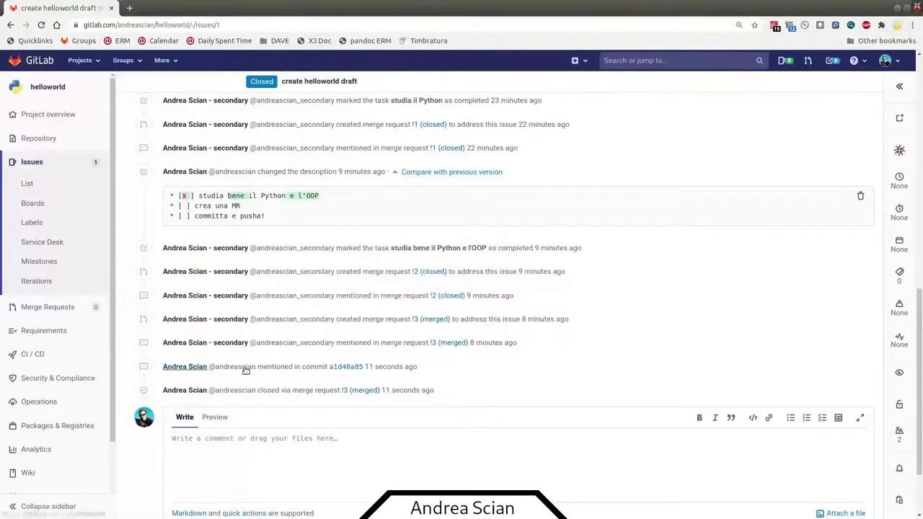
left_click_drag(262, 369, 416, 368)
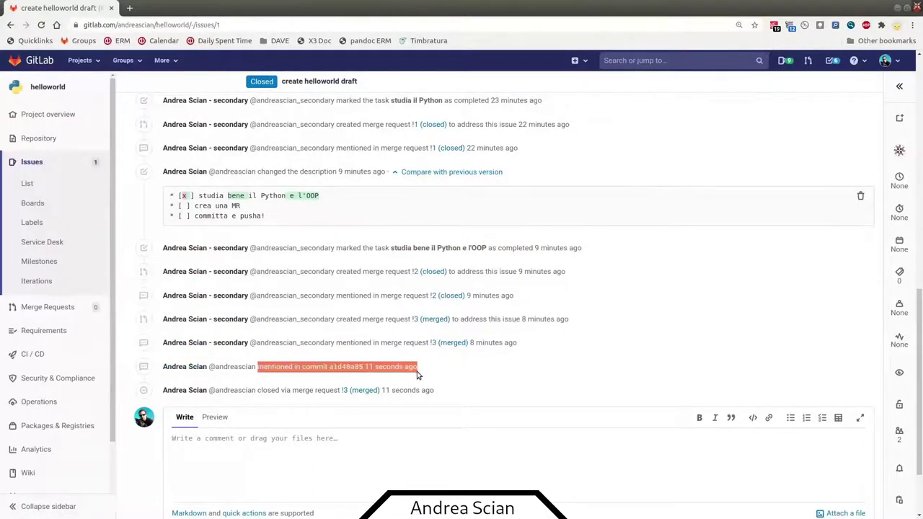
left_click(414, 368)
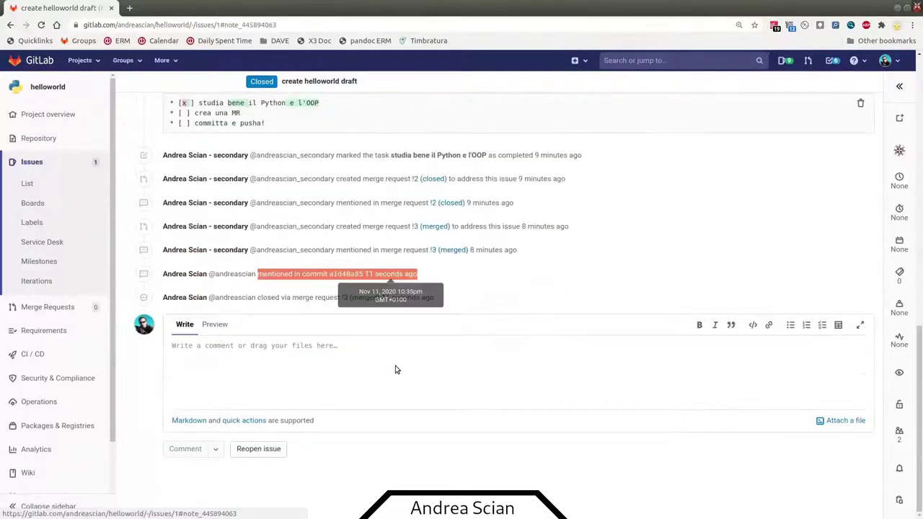
left_click(346, 273)
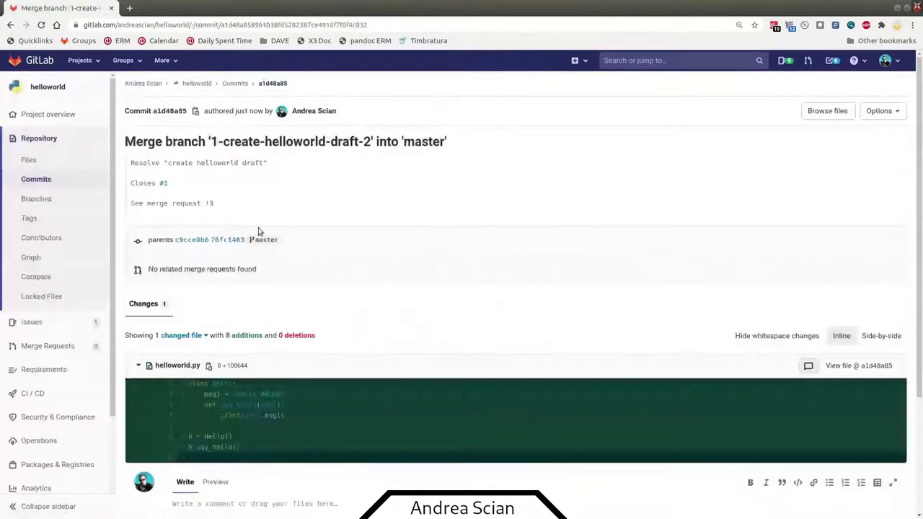
- Check merge commit a1d48a85's !3 reference and follow its 'Closes #1' link back to the issue
mouse_move(214, 205)
left_mouse_down()
mouse_move(131, 204)
mouse_move(161, 184)
mouse_move(172, 189)
left_mouse_up()
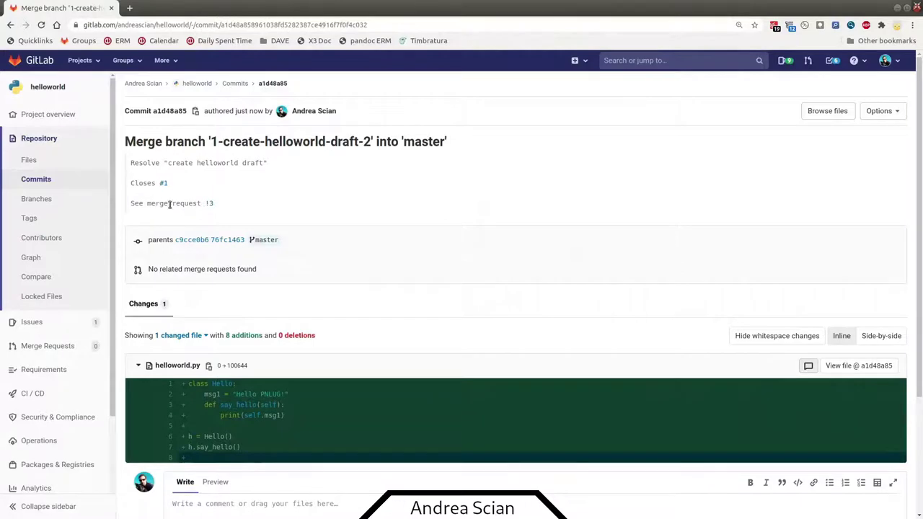
left_click(164, 184)
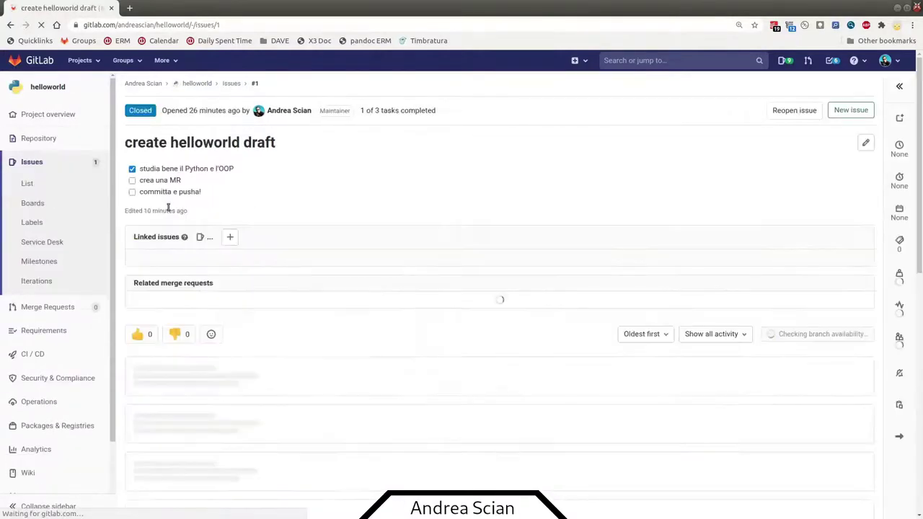
- Expand issue #1's sidebar and scroll to the activity log showing its closure via !3
scroll(202, 252, "down", 5)
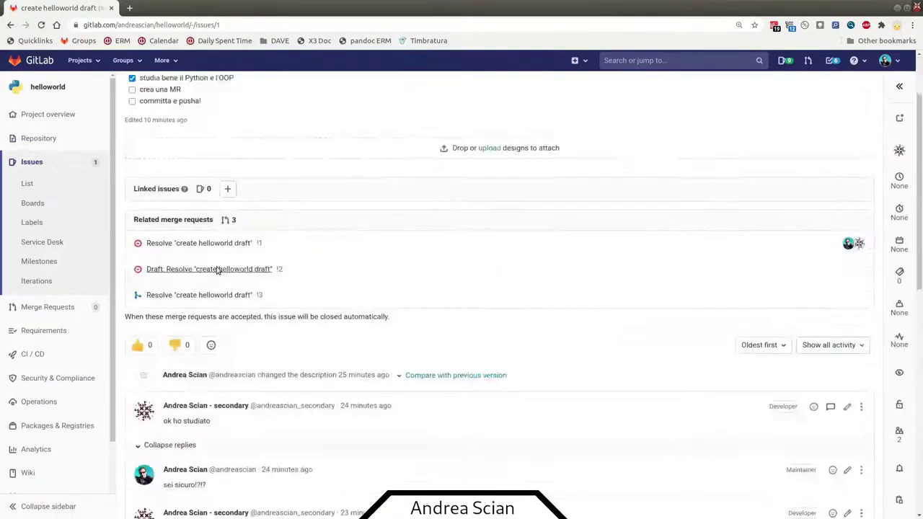
scroll(398, 248, "down", 4)
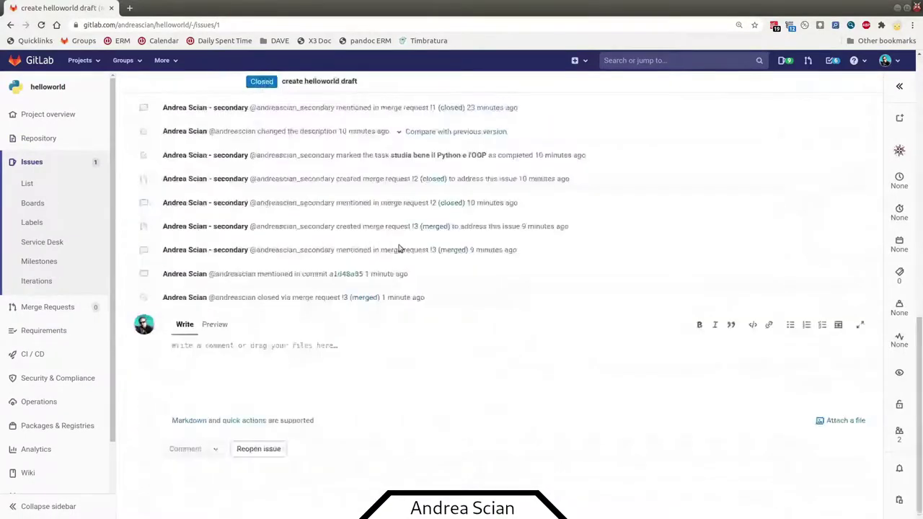
scroll(338, 280, "up", 2)
scroll(338, 281, "up", 6)
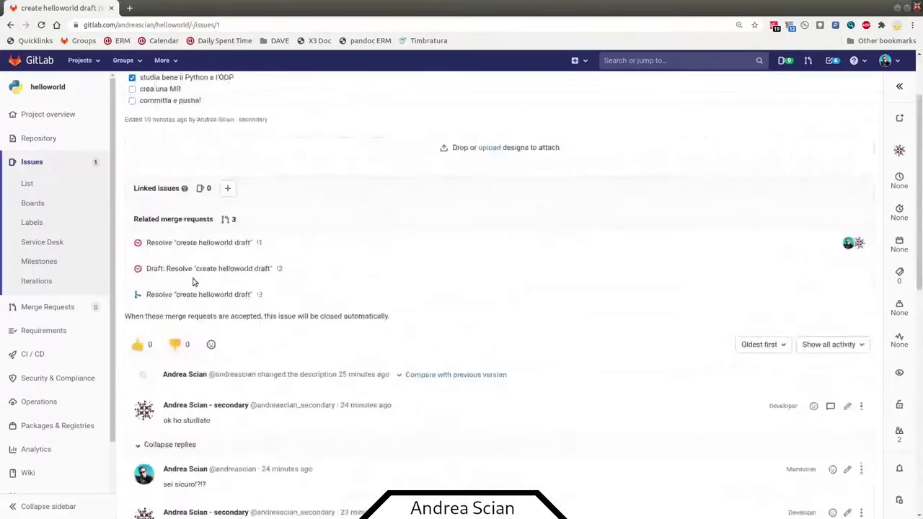
scroll(196, 282, "up", 1)
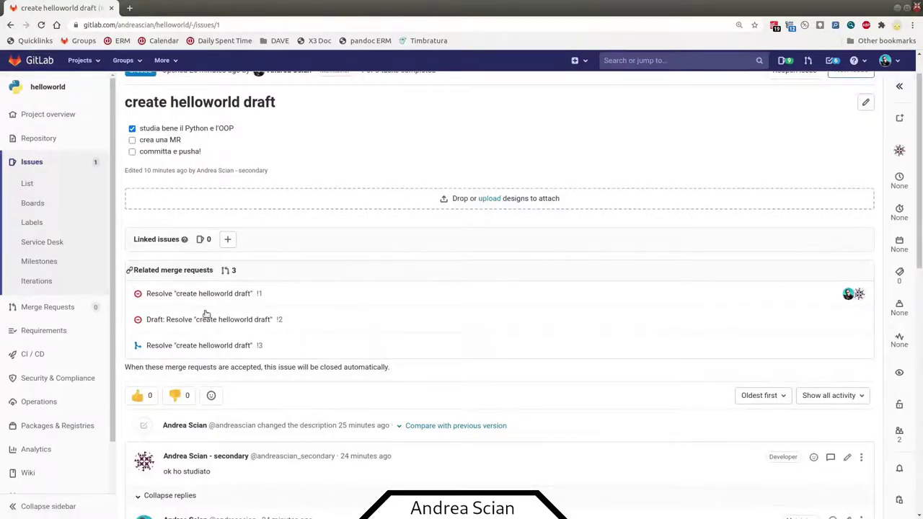
left_click(901, 88)
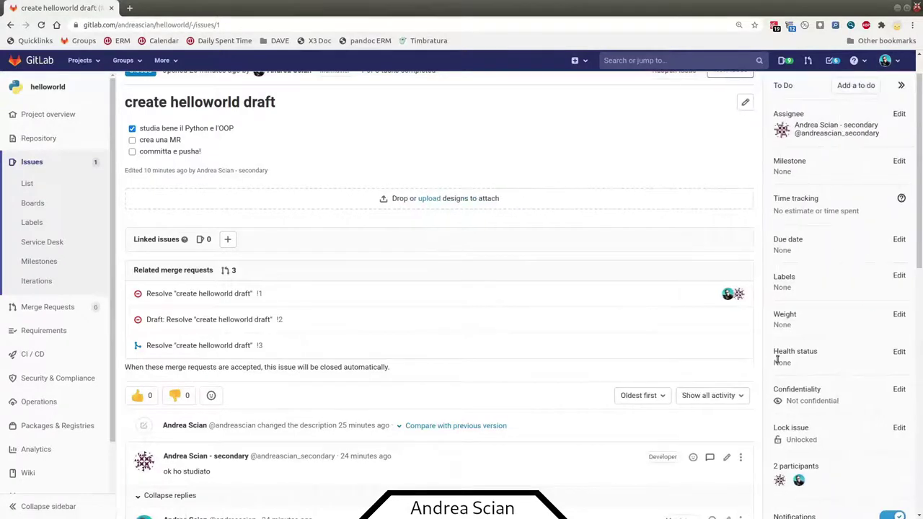
scroll(778, 353, "down", 1)
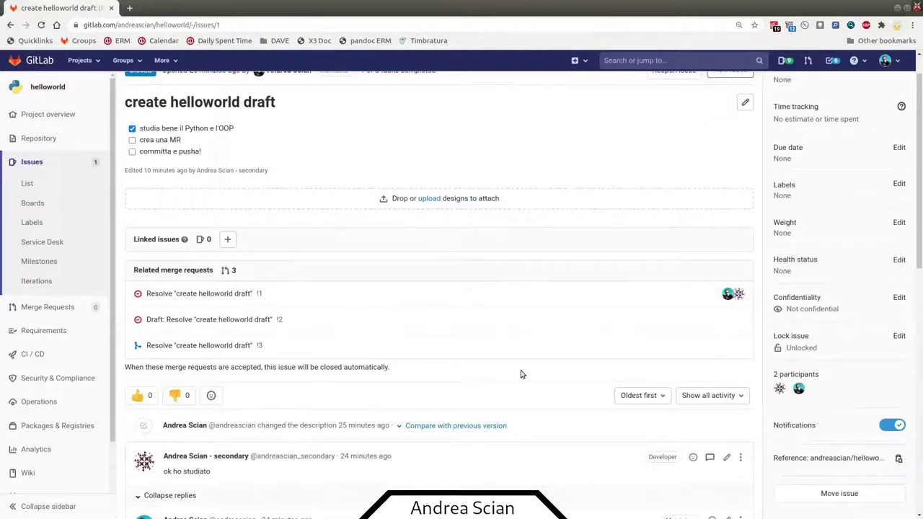
scroll(522, 374, "down", 8)
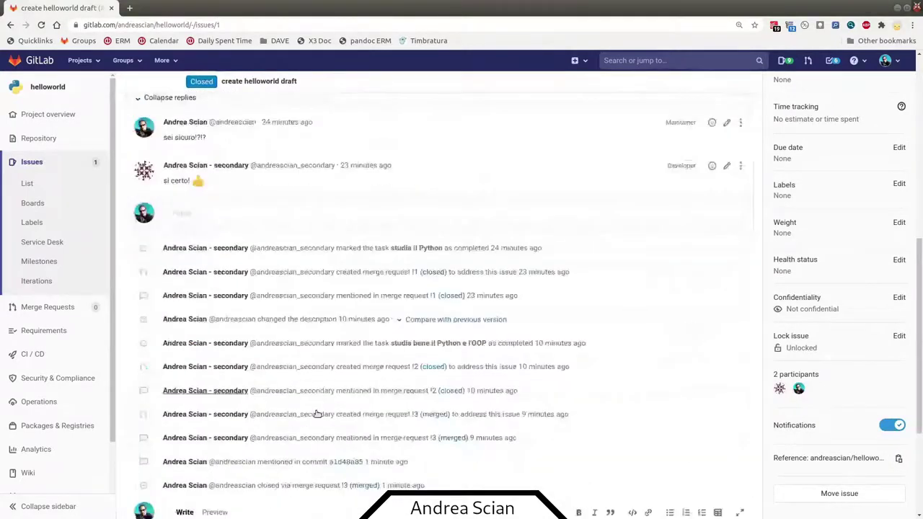
- Paste the issue reference into the comment box, delete it without posting, and go to Issues
left_click(320, 382)
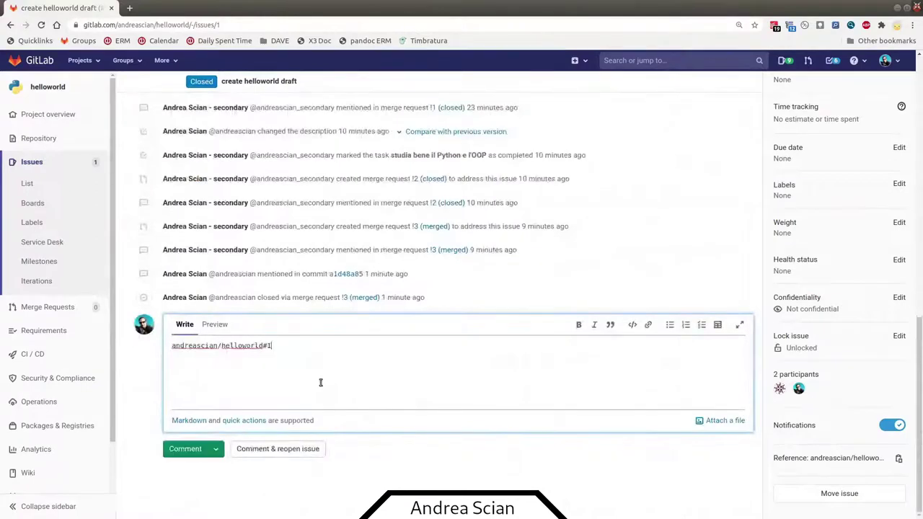
left_click_drag(276, 346, 173, 345)
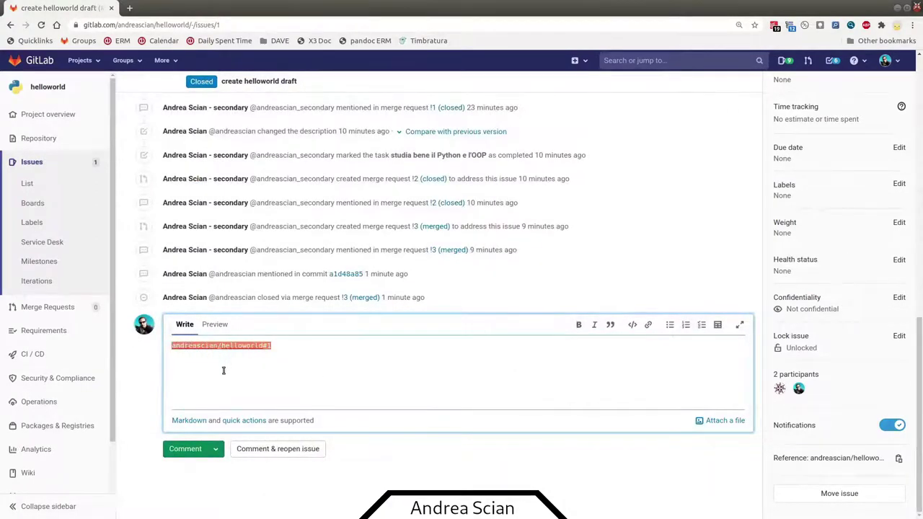
double_click(195, 348)
double_click(242, 346)
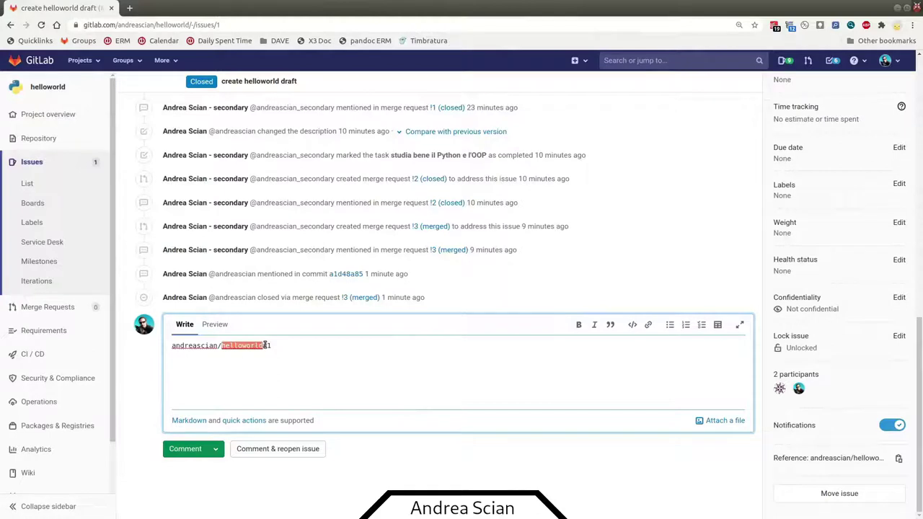
left_click(241, 346)
left_click_drag(273, 346, 172, 347)
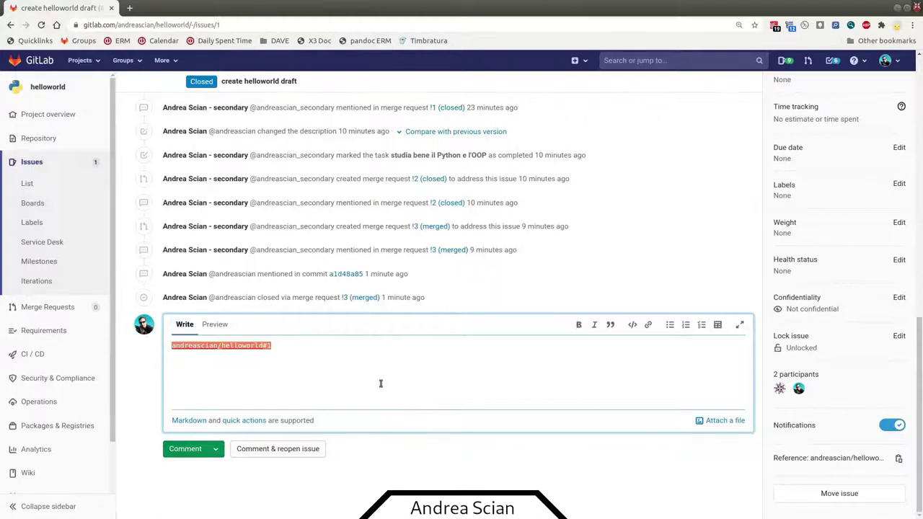
key("BackSpace")
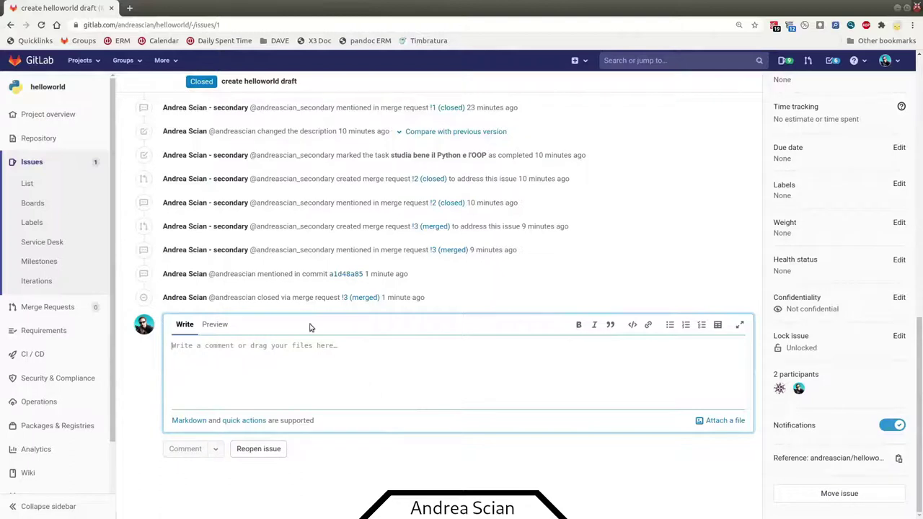
left_click(84, 163)
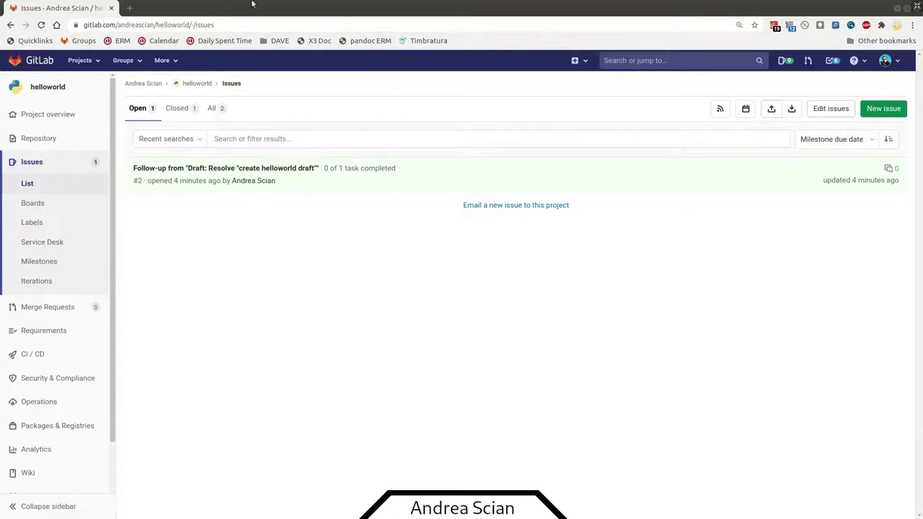
- From the helloworld project overview, search the file finder for 'wold', then return to the master file list
mouse_move(48, 143)
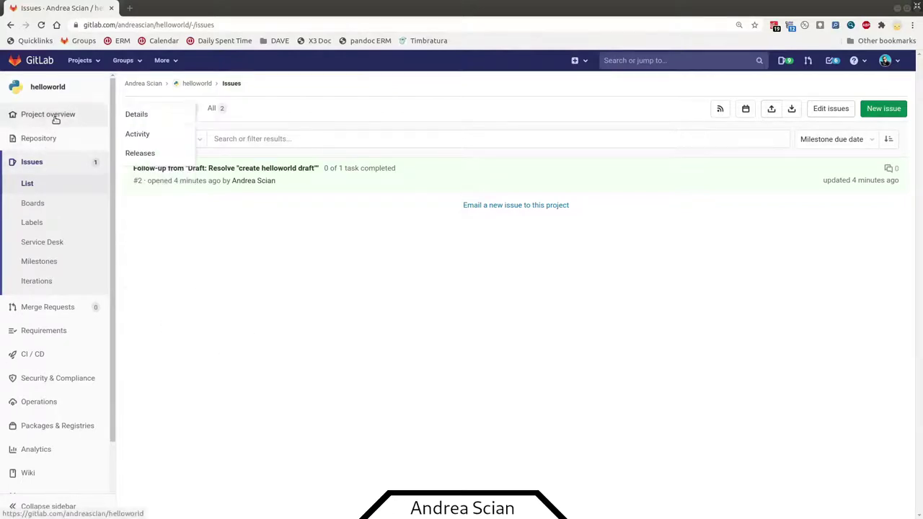
left_click(53, 117)
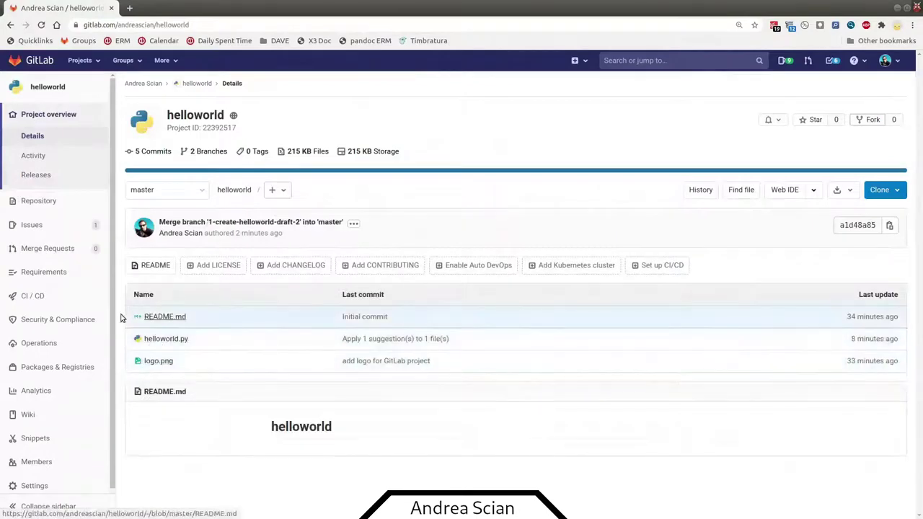
key("t")
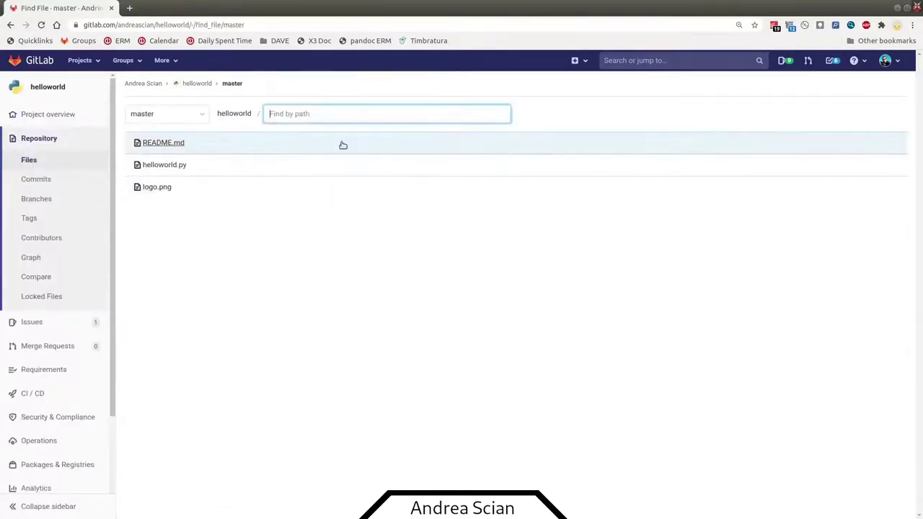
type("wo")
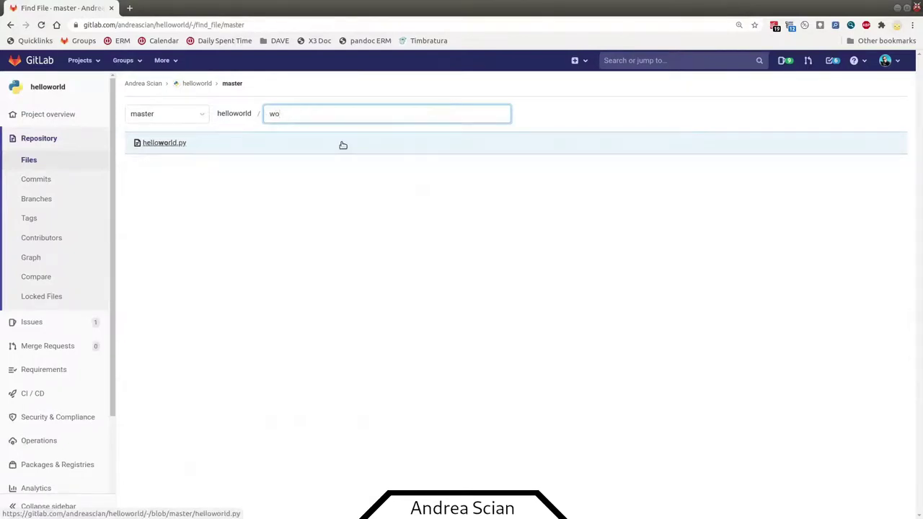
type("ld")
key("BackSpace")
key("BackSpace")
type("d")
key("BackSpace")
key("BackSpace")
key("Escape")
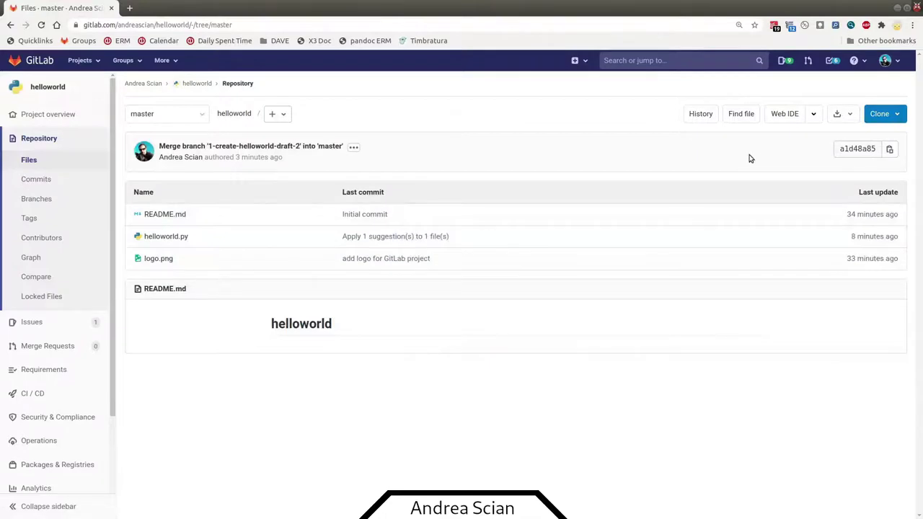
- Open helloworld.py and review its blame and commit history
left_click(168, 238)
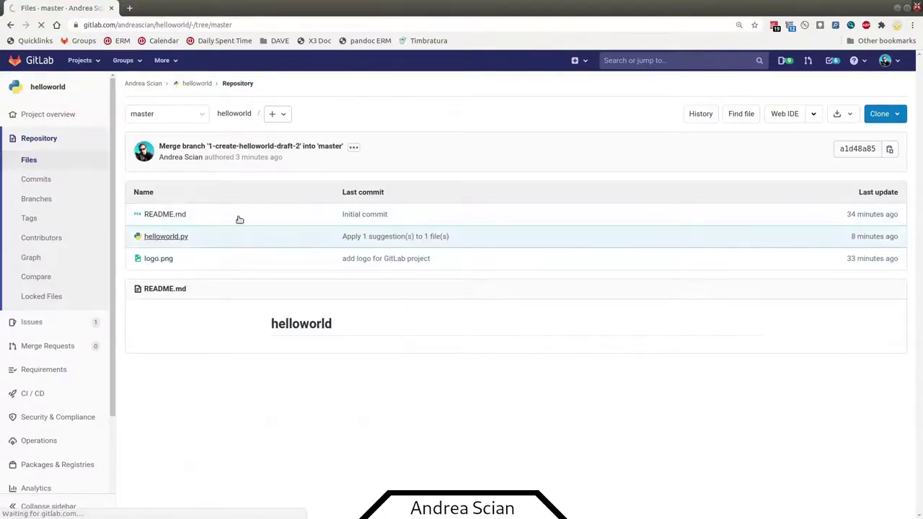
left_click(802, 116)
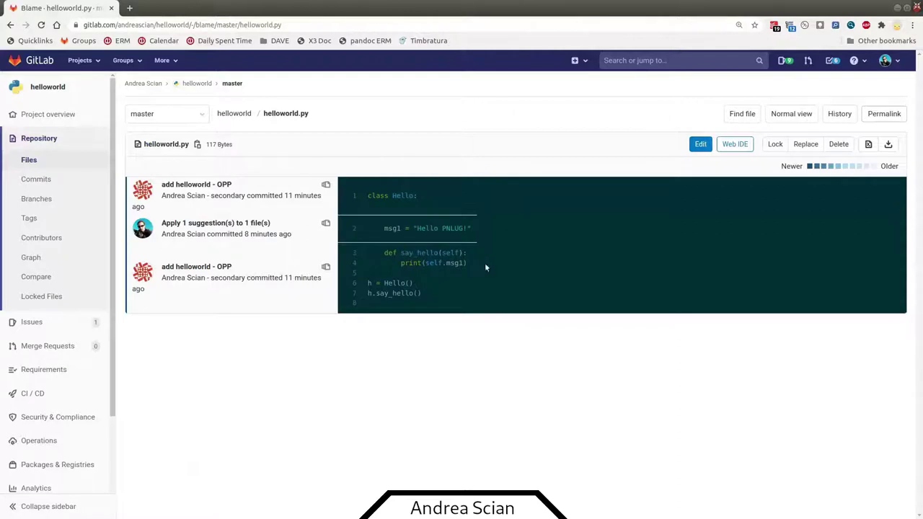
left_click(840, 115)
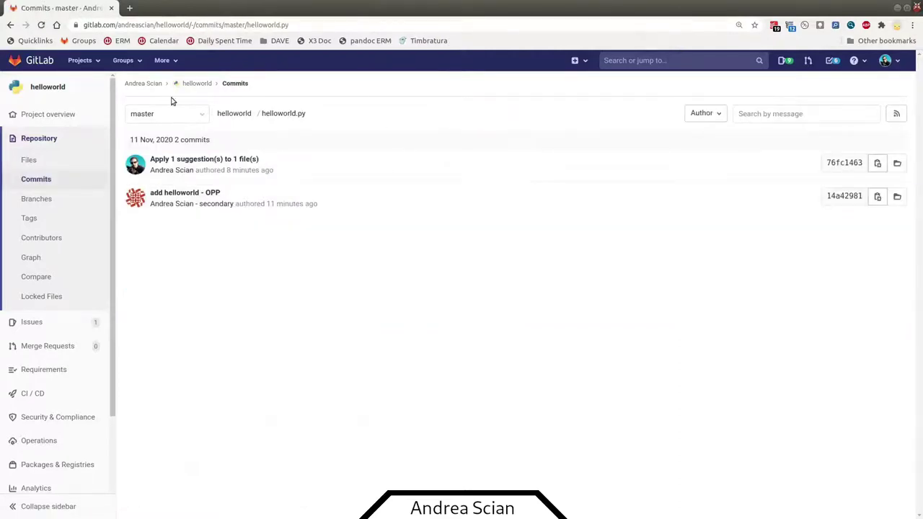
- View helloworld.py's original Hello World! version at the older 'add helloworld - OPP' commit, then return to the project overview
left_click(896, 197)
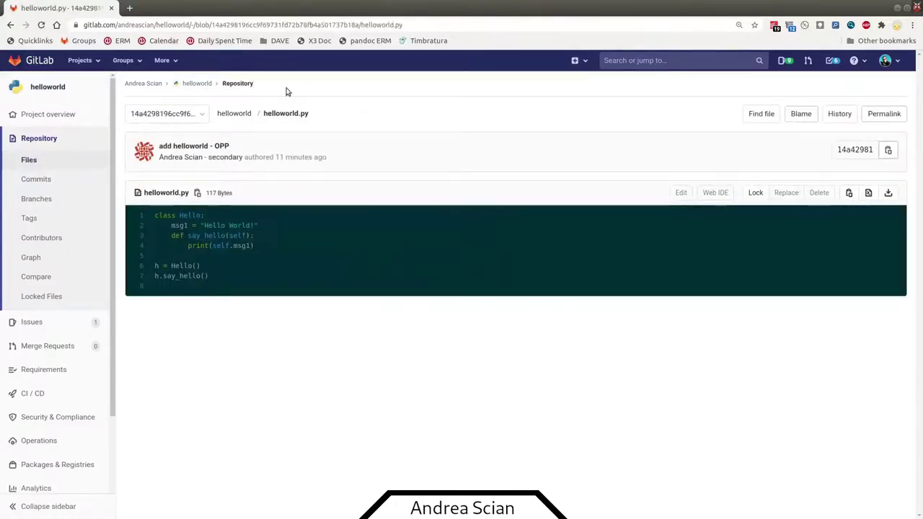
left_click(243, 115)
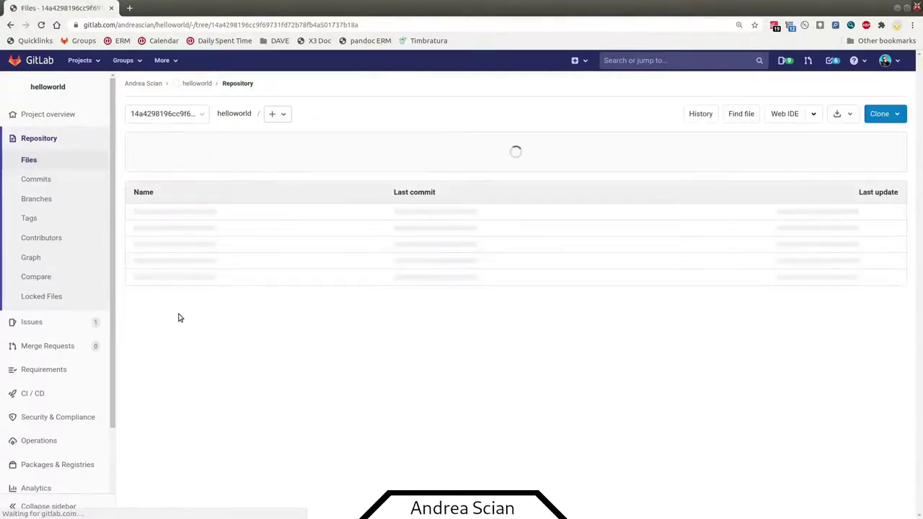
left_click(166, 238)
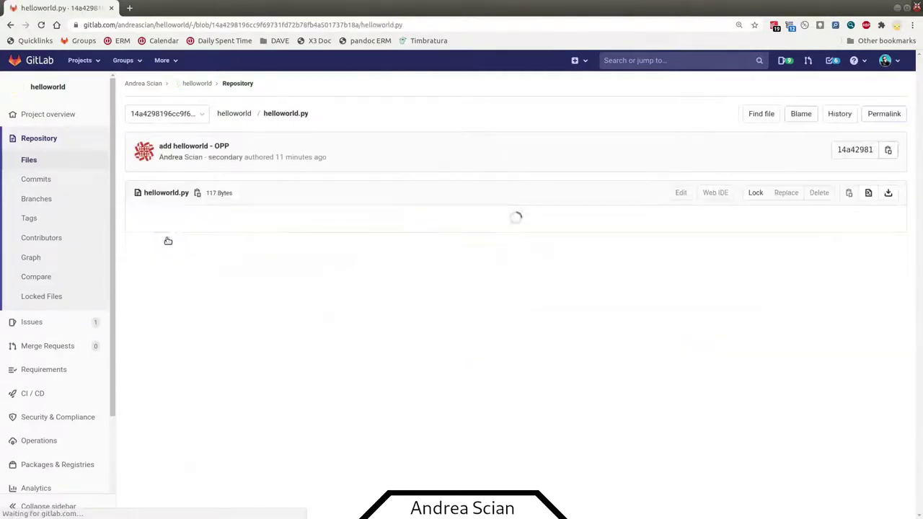
left_click_drag(187, 225, 289, 220)
left_click(289, 220)
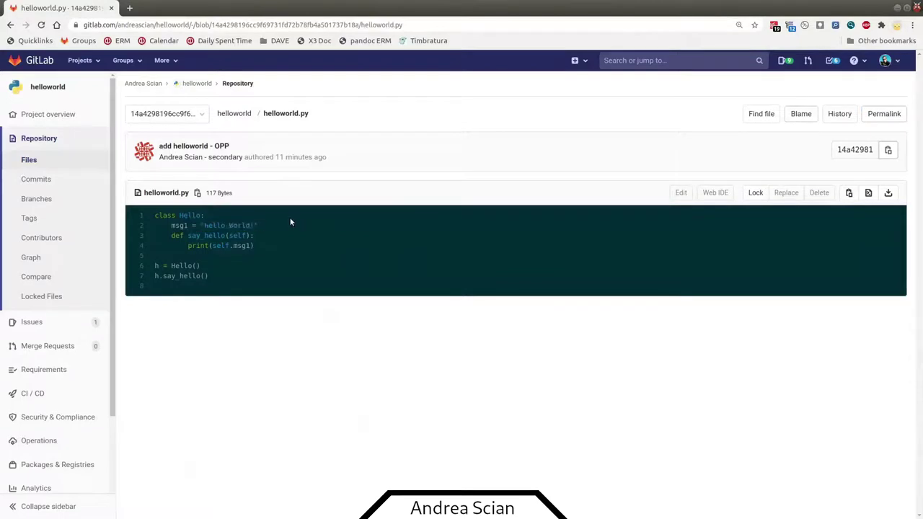
left_click(197, 85)
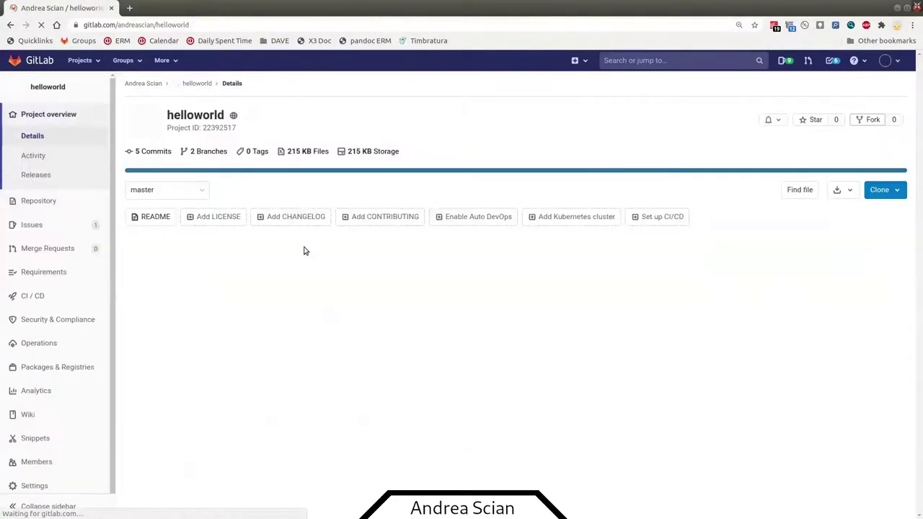
- Review the My GitLab flow and Creazione progetto slides, then advance to the 'Bonus: issue/MR template' slide
mouse_move(80, 317)
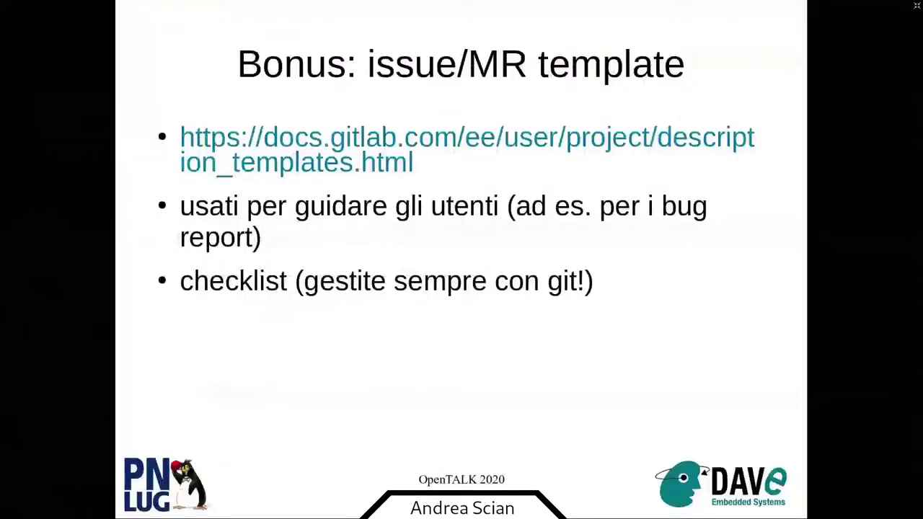
key("Right")
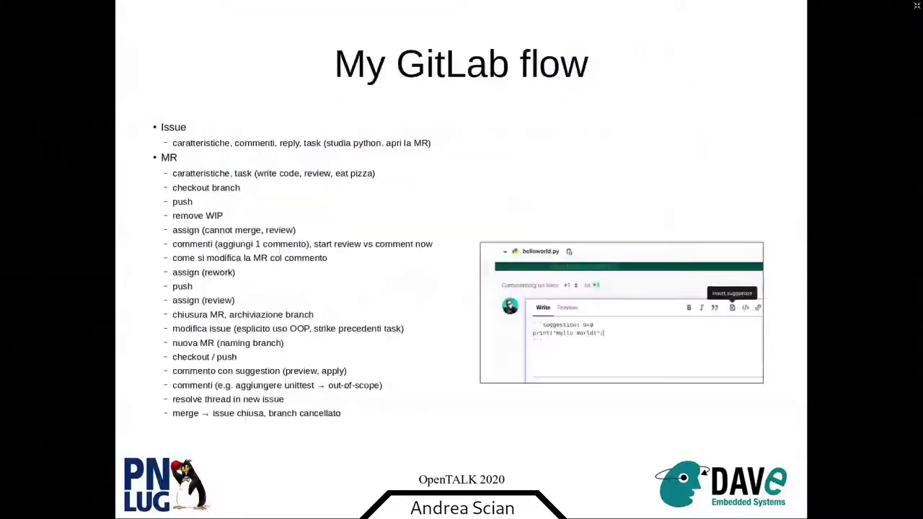
key("Left")
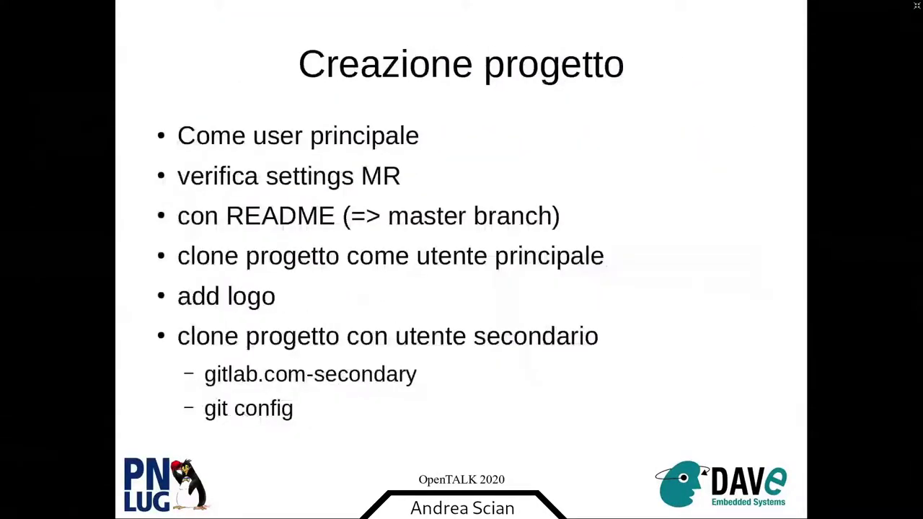
key("Right")
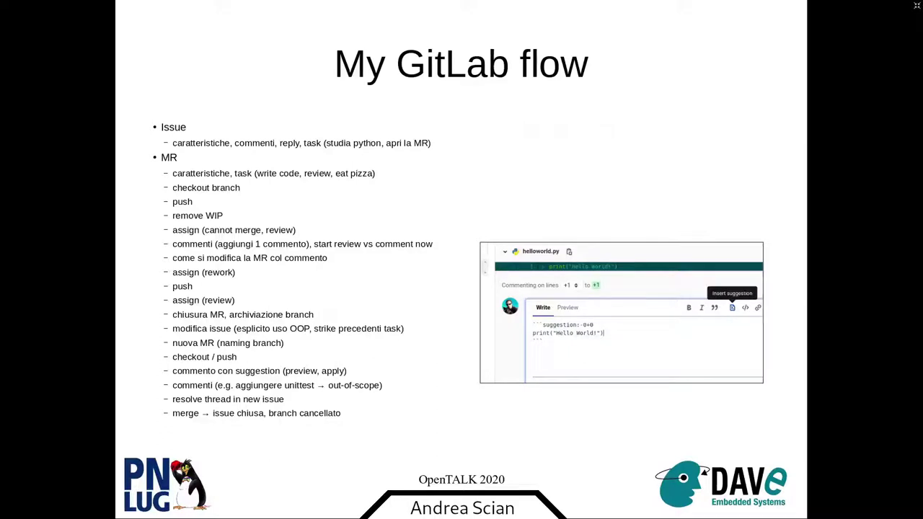
key("Right")
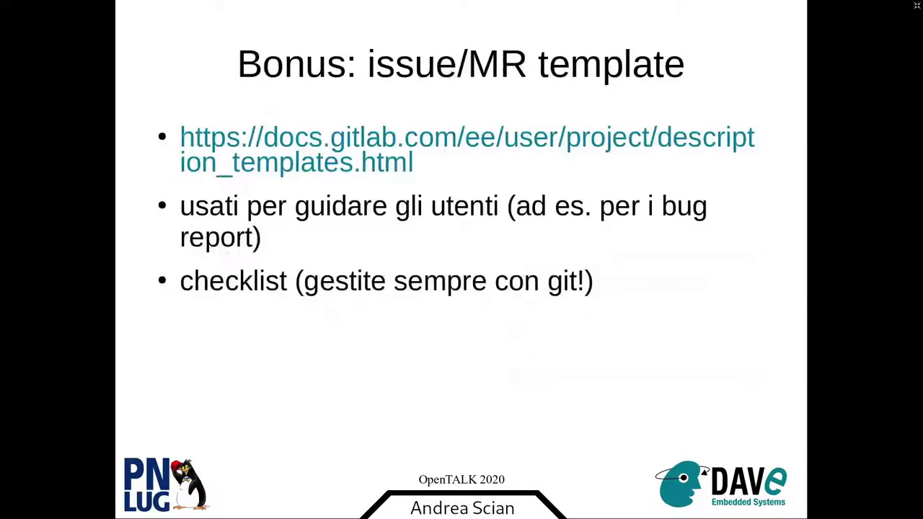
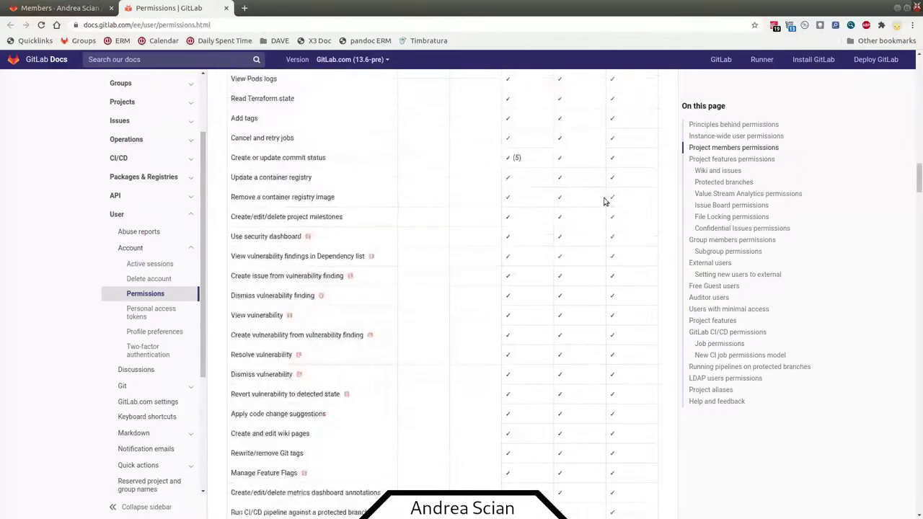
- Scroll down through the GitLab Docs permissions reference and back up
scroll(607, 214, "down", 4)
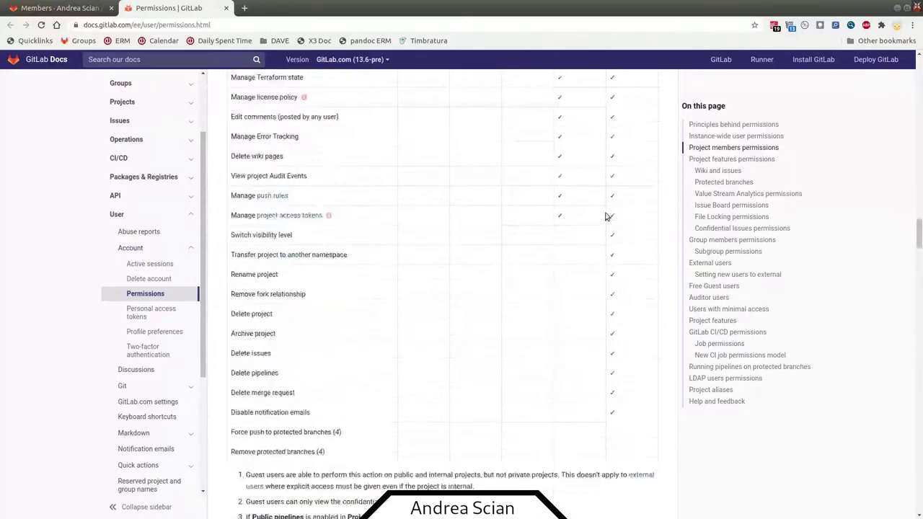
scroll(605, 216, "down", 10)
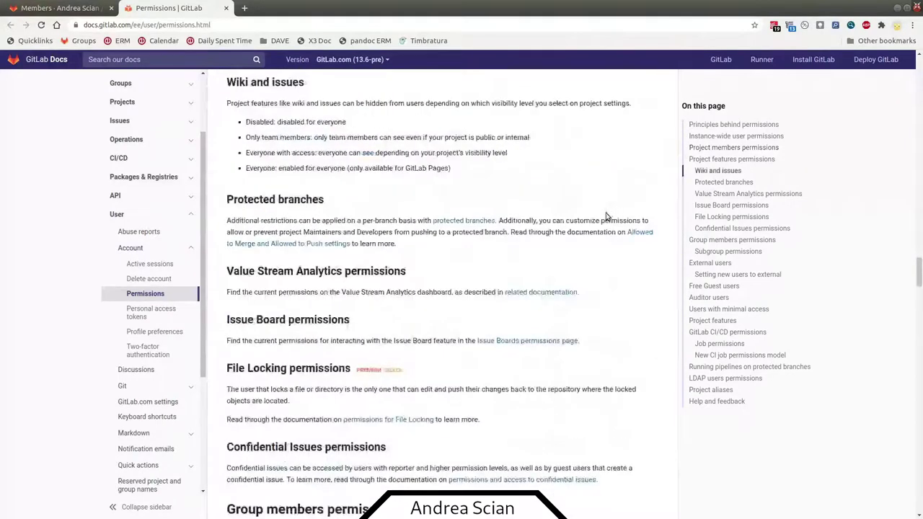
scroll(605, 216, "down", 5)
scroll(606, 216, "up", 10)
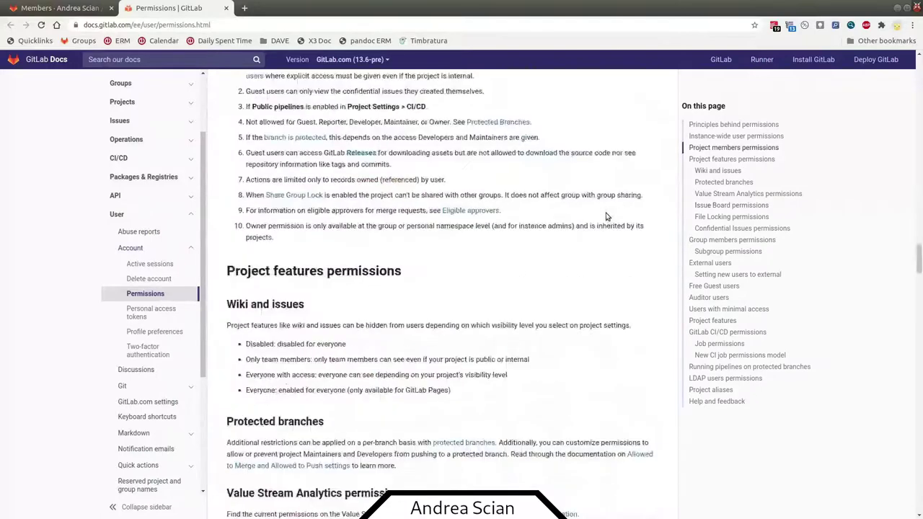
scroll(606, 217, "up", 15)
- Open the helloworld project's General settings and expand Visibility, project features, permissions
left_click(64, 11)
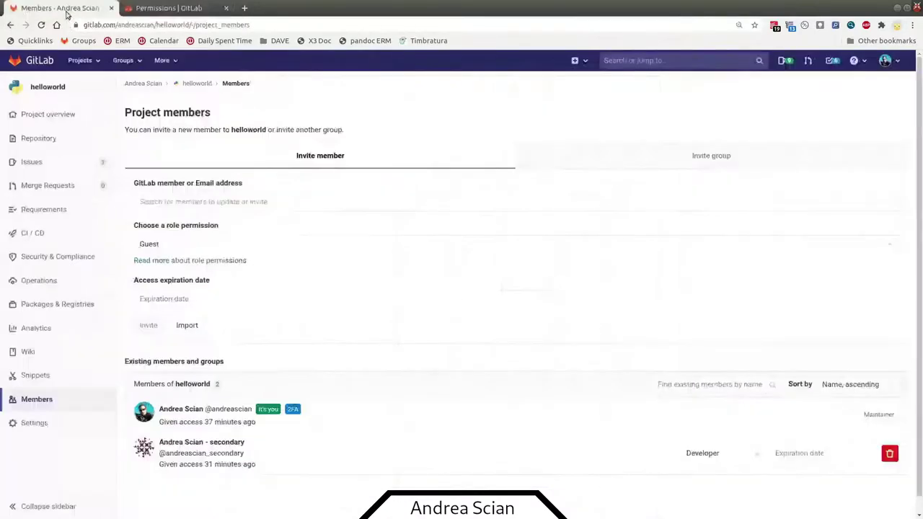
left_click(59, 422)
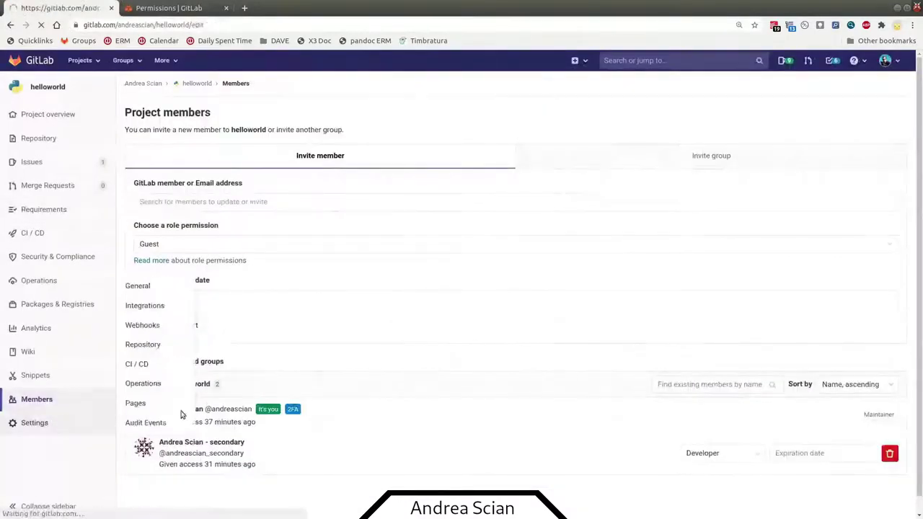
scroll(211, 368, "down", 4)
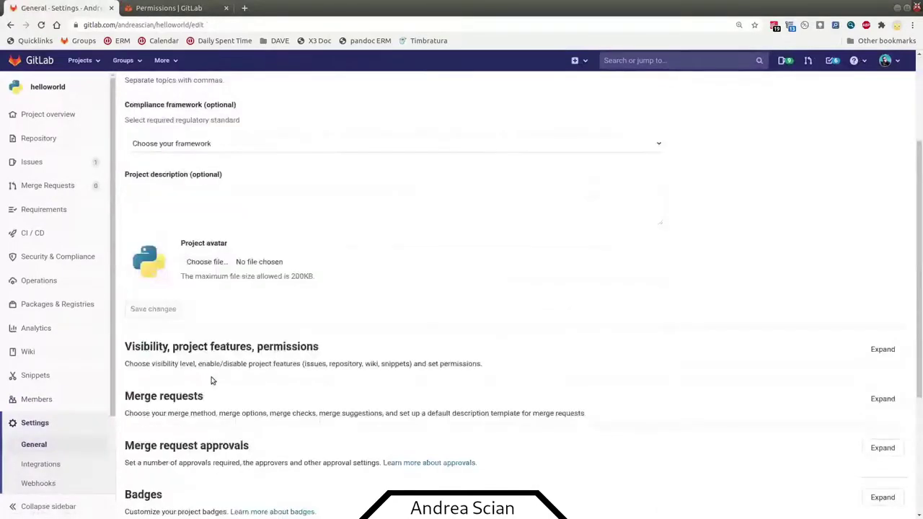
scroll(211, 381, "down", 2)
left_click(883, 196)
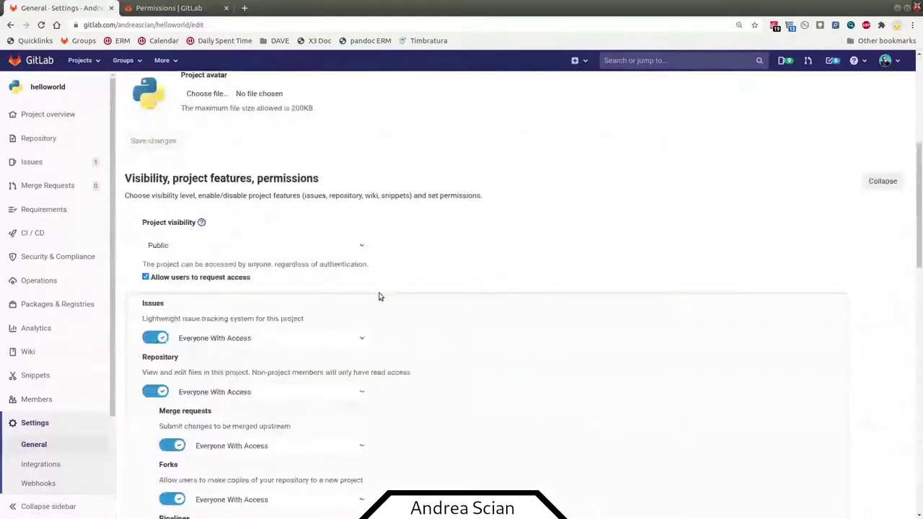
scroll(317, 286, "down", 3)
- Switch Issues to Only Project Members, then back to Everyone With Access, leaving merge requests unchanged
left_click(293, 233)
left_click(317, 234)
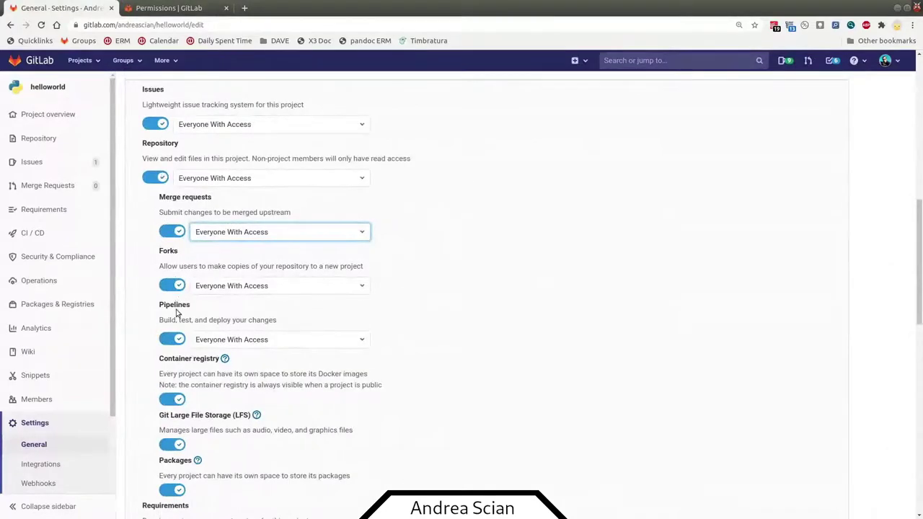
scroll(196, 313, "up", 1)
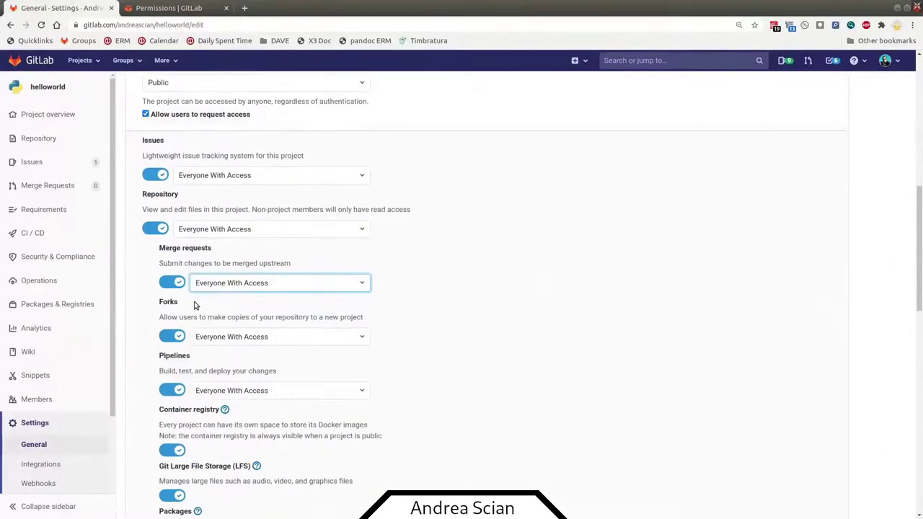
left_click(181, 177)
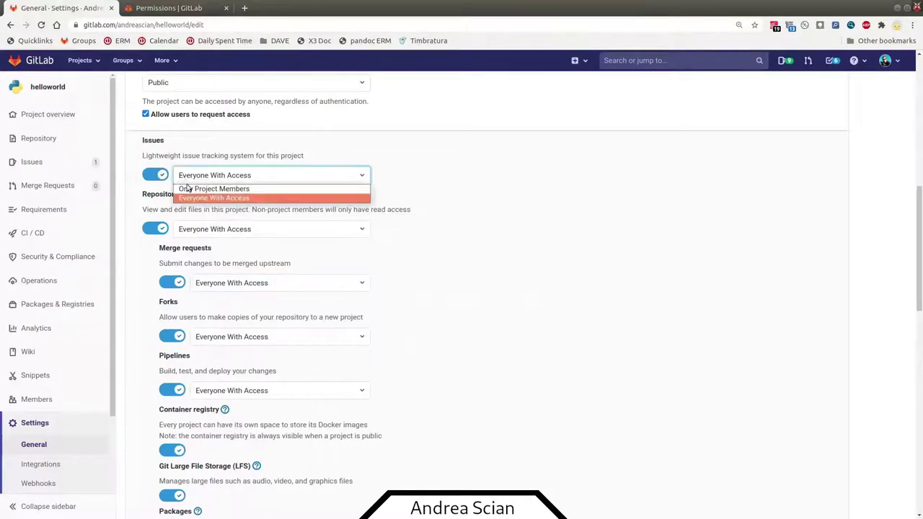
left_click(188, 188)
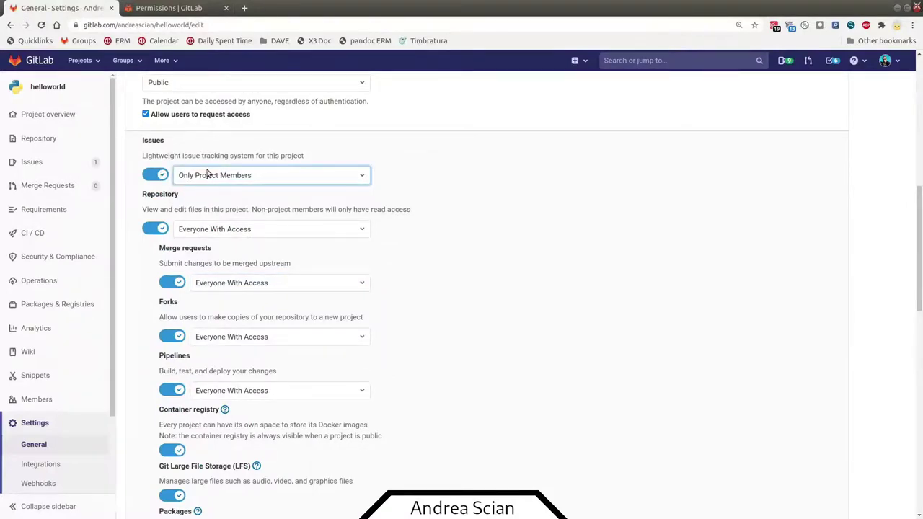
left_click(209, 178)
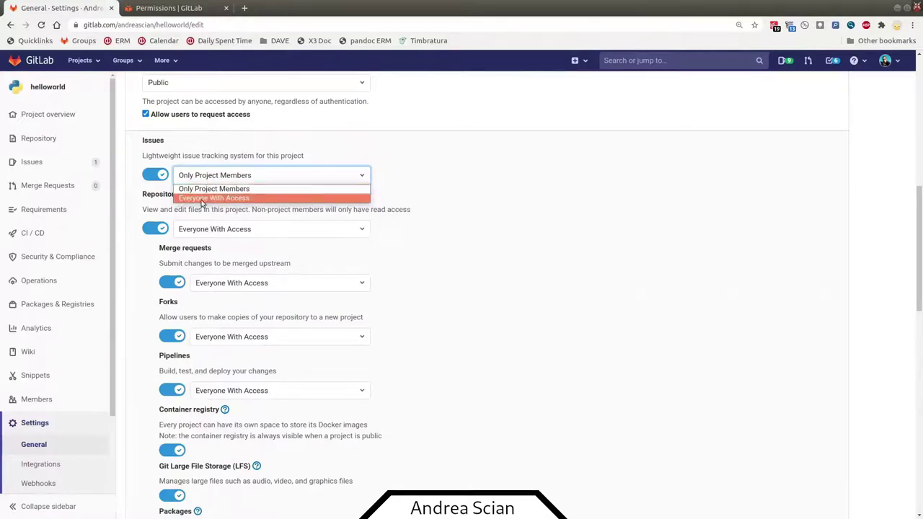
left_click(202, 201)
scroll(198, 242, "down", 4)
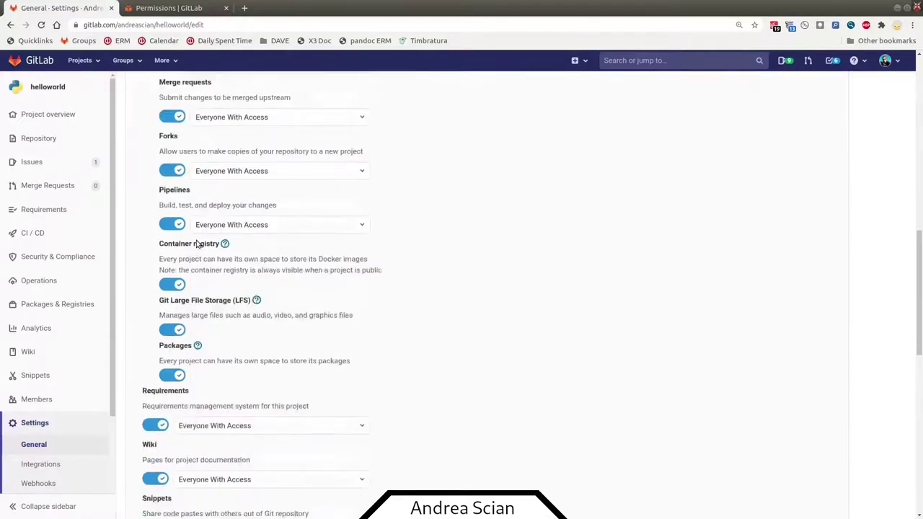
scroll(196, 244, "down", 3)
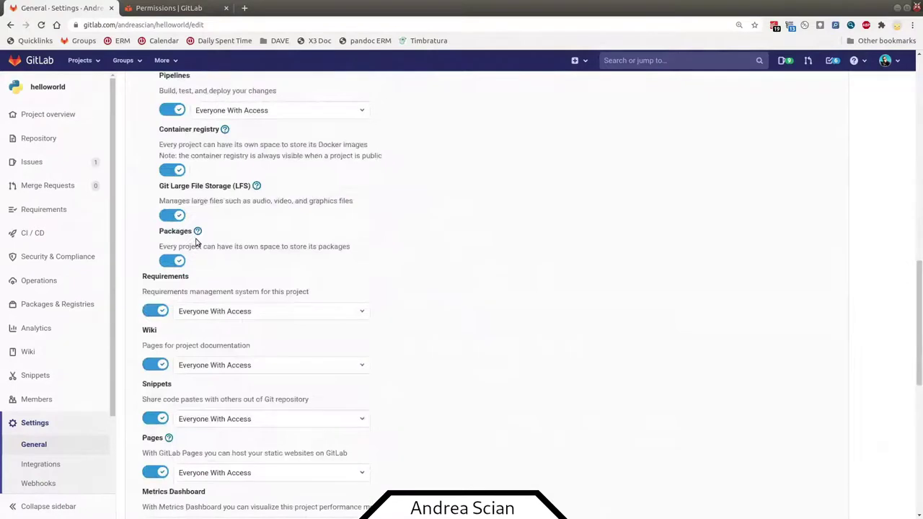
scroll(195, 242, "down", 4)
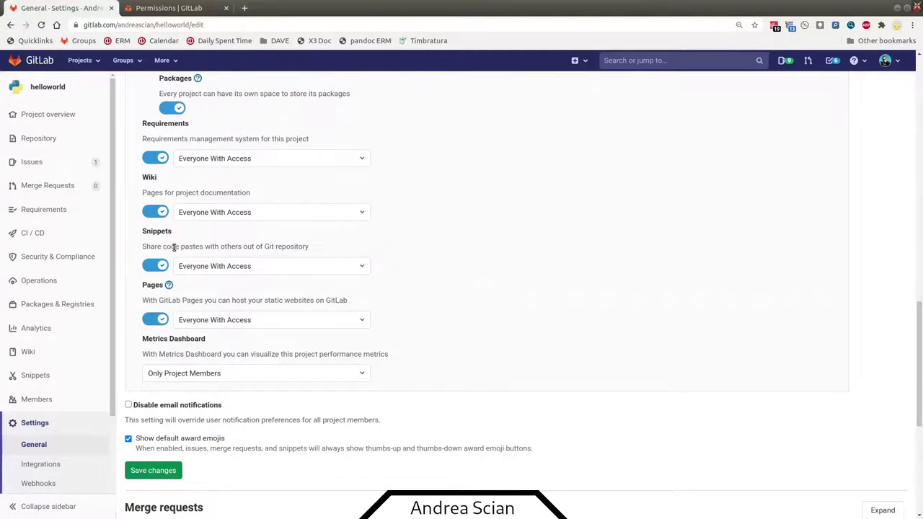
scroll(173, 293, "down", 2)
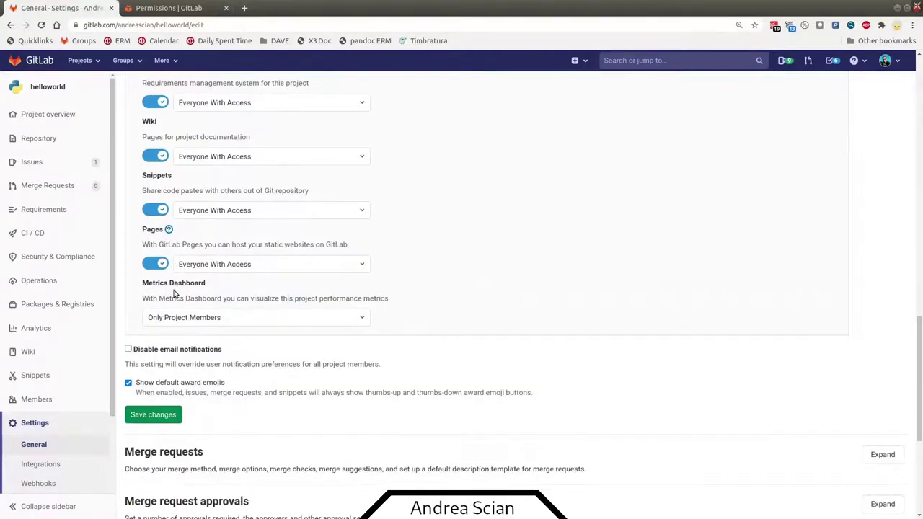
scroll(173, 293, "down", 1)
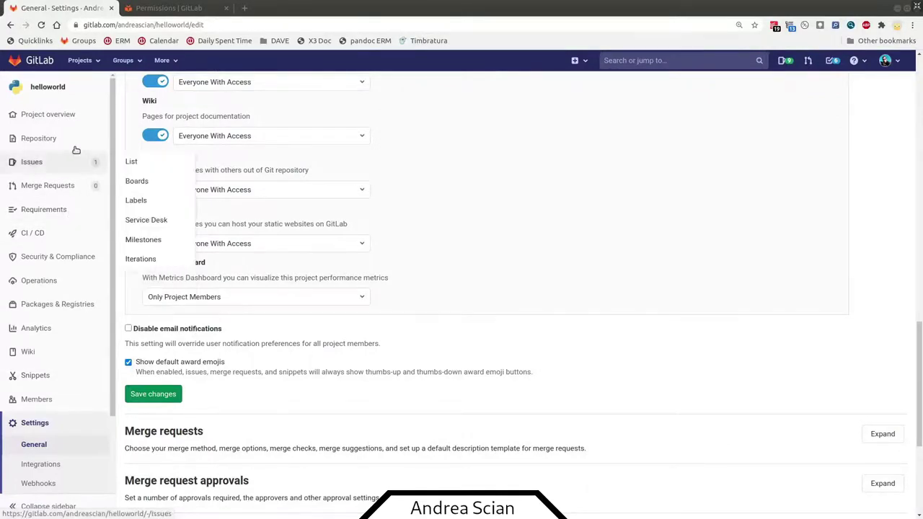
- Return to the helloworld project overview listing README.md, helloworld.py and logo.png
left_click(72, 122)
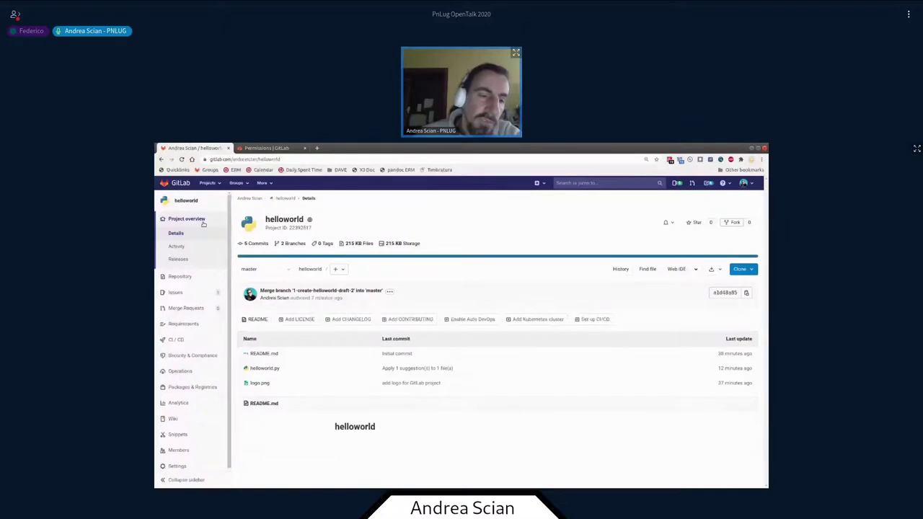
- Go from the project members page to the owner's profile and start a new group
left_click(195, 449)
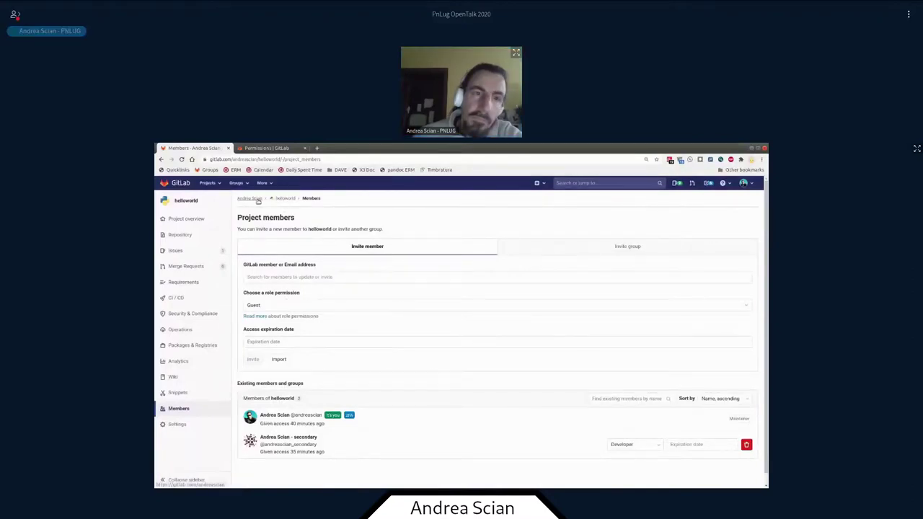
left_click(258, 198)
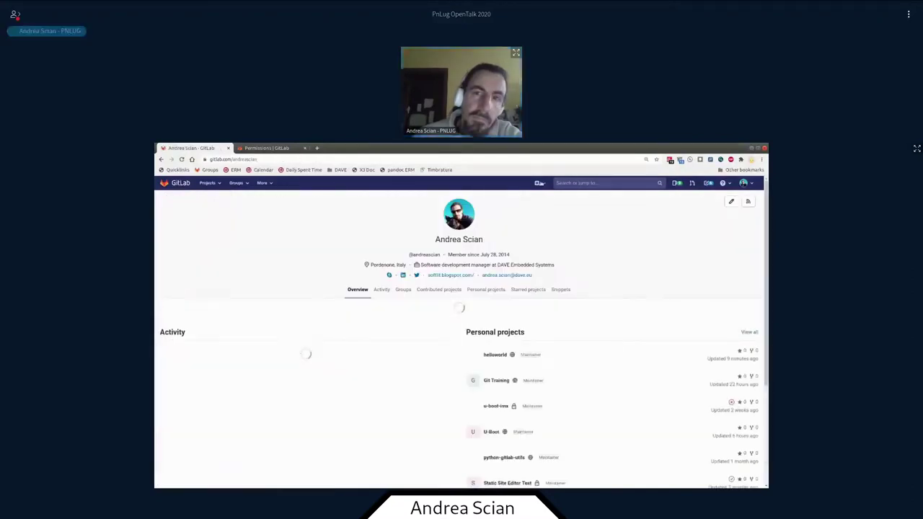
left_click(539, 183)
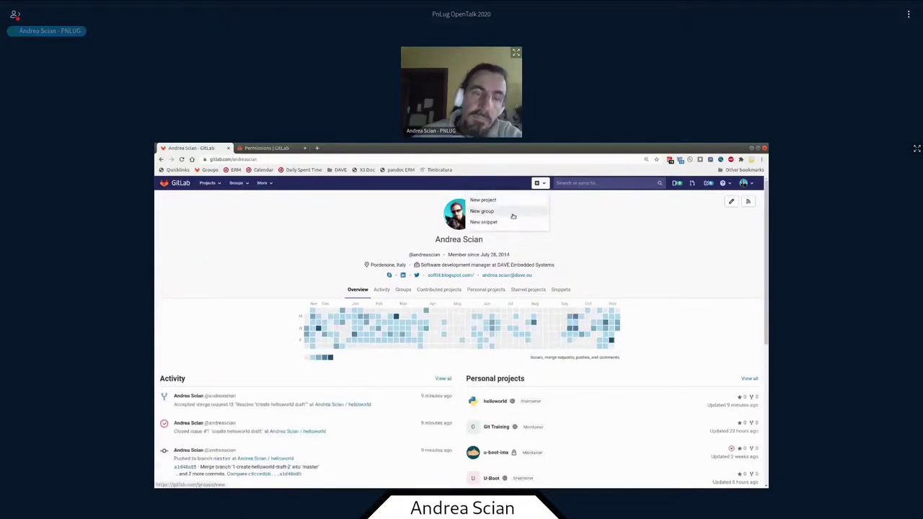
left_click(513, 211)
left_click(381, 229)
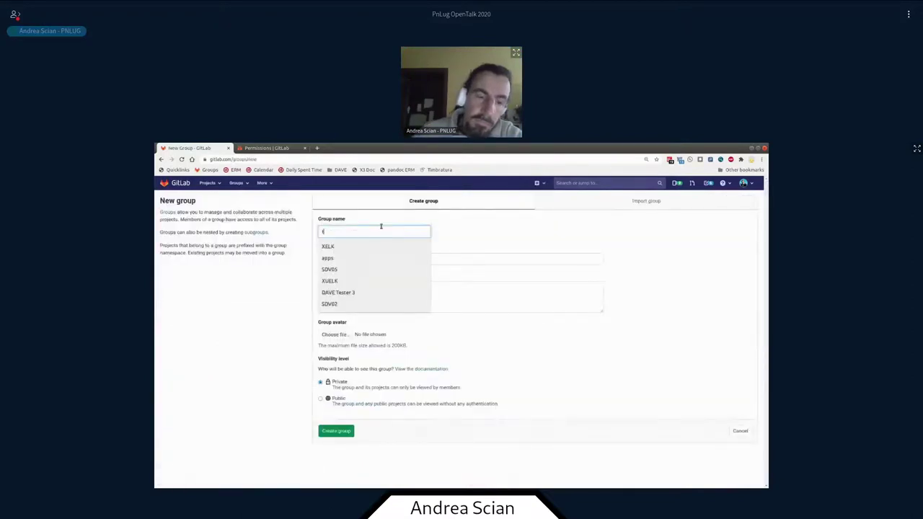
type("test")
key("Return")
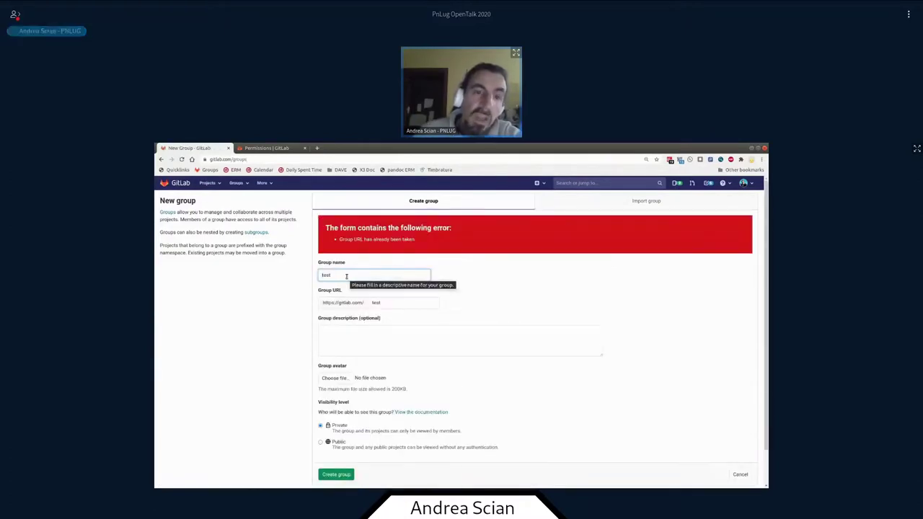
left_click(346, 276)
type("in")
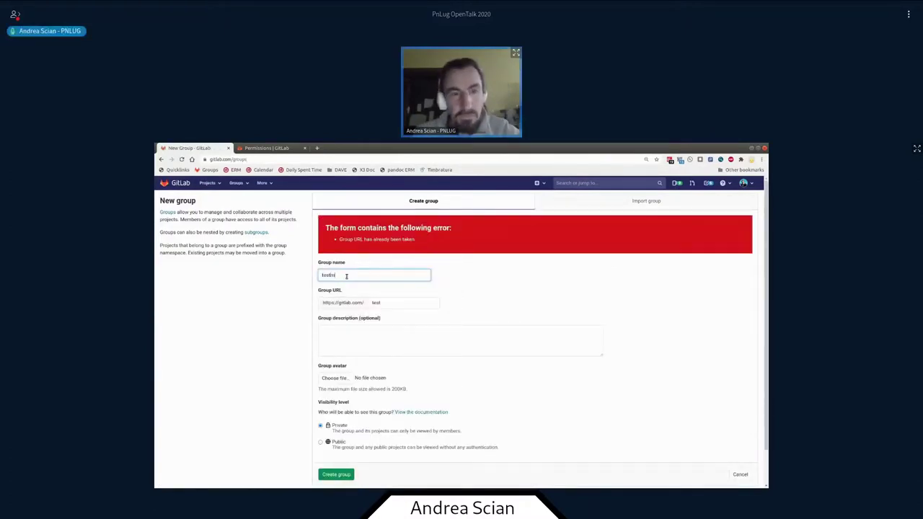
key("BackSpace")
key("BackSpace")
type("pnlug")
key("Return")
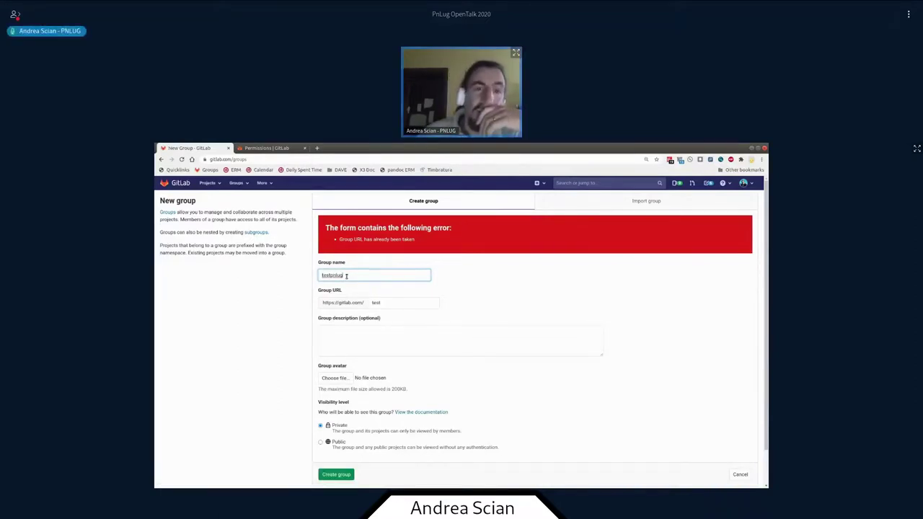
type("2")
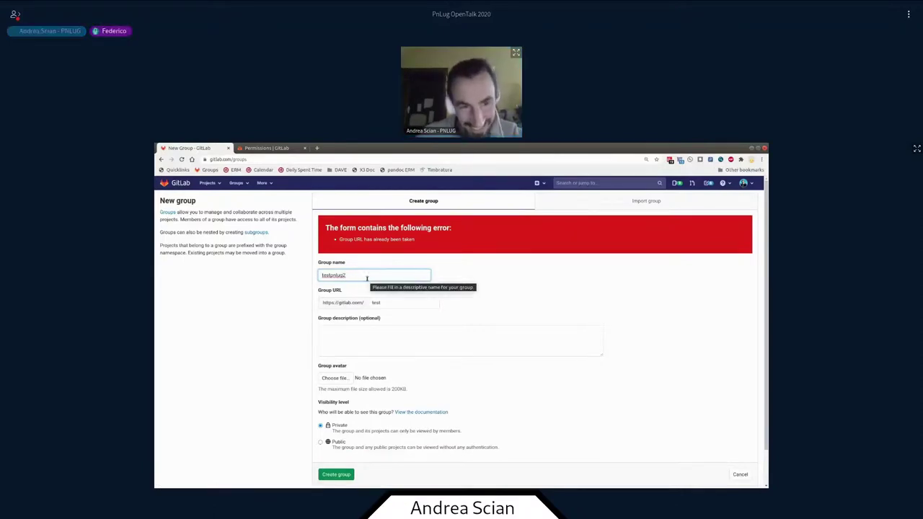
type("2321321431431")
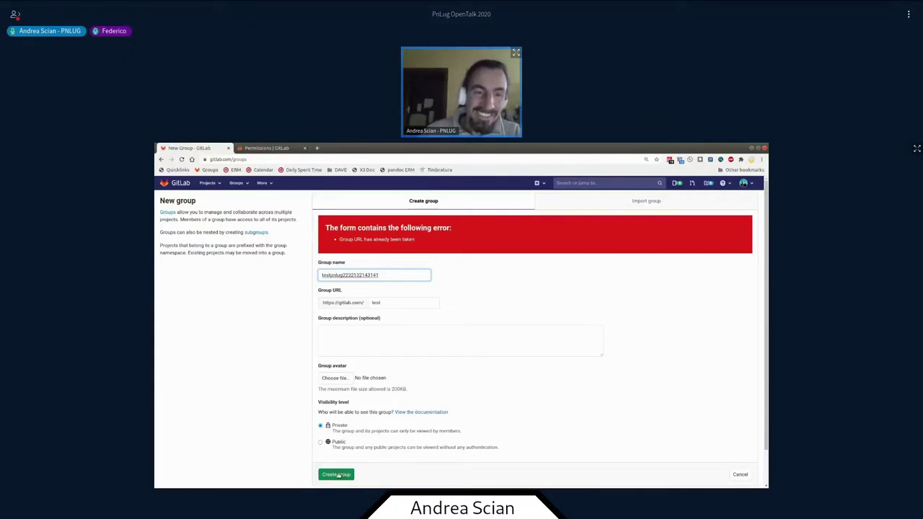
left_click(335, 474)
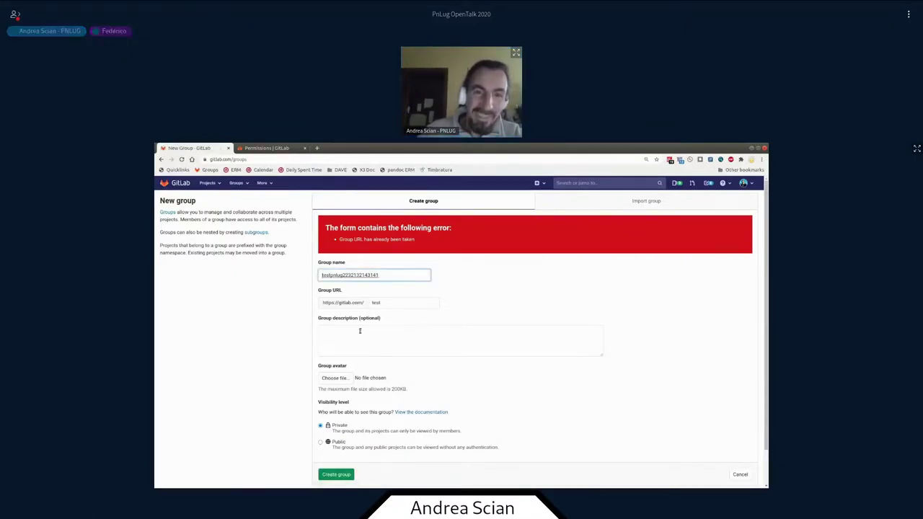
- Move the old name into Group URL, name the group 'testme fsfs', and create it as Private
left_click_drag(322, 276, 380, 276)
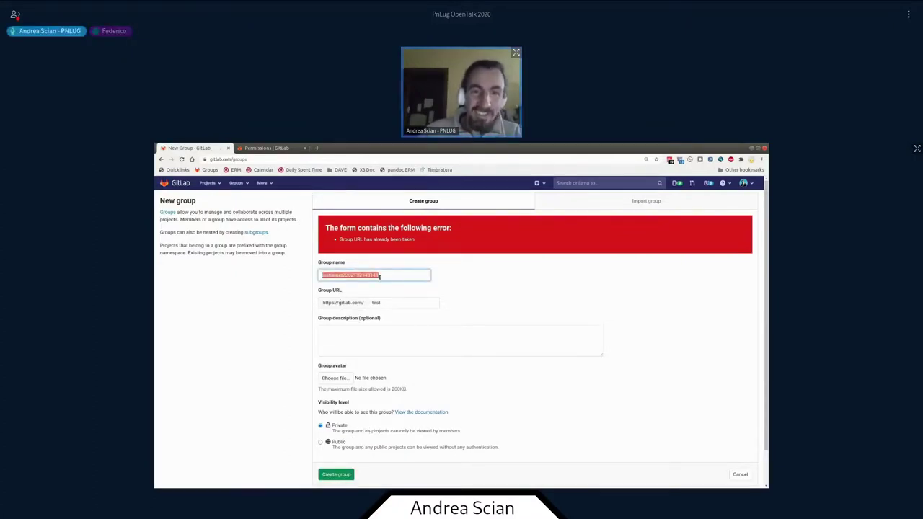
key("ctrl+x")
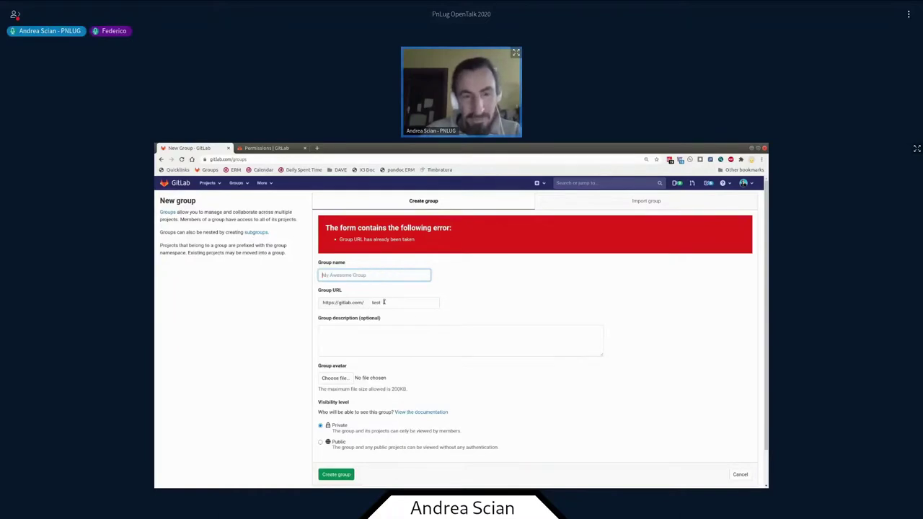
double_click(376, 302)
key("ctrl+v")
double_click(383, 302)
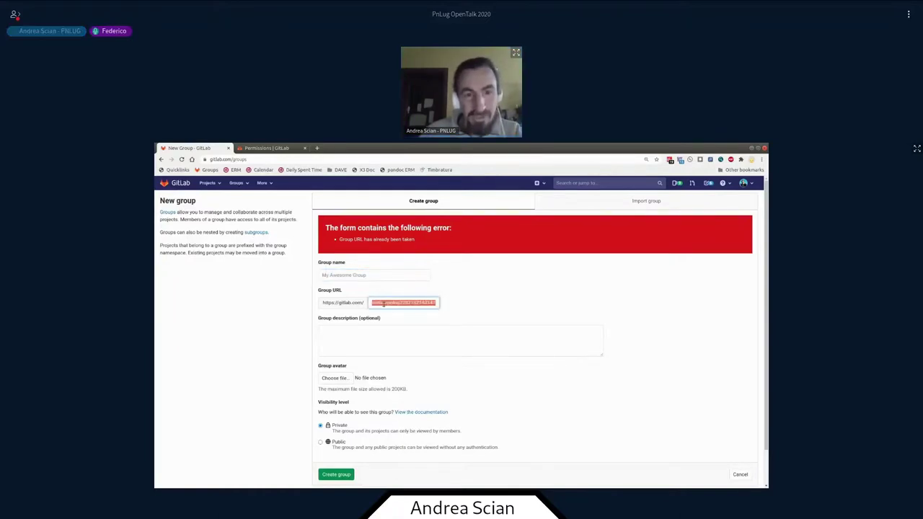
left_click(368, 276)
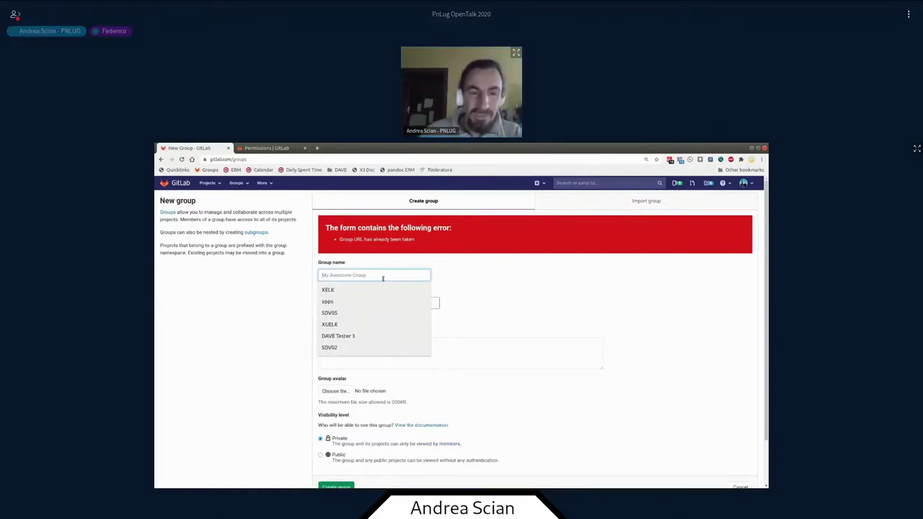
type("testme")
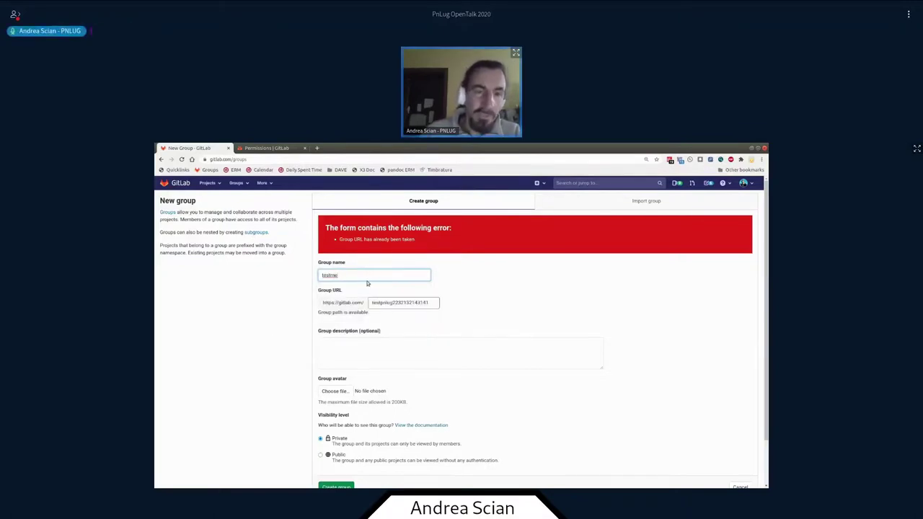
type(" fsfs")
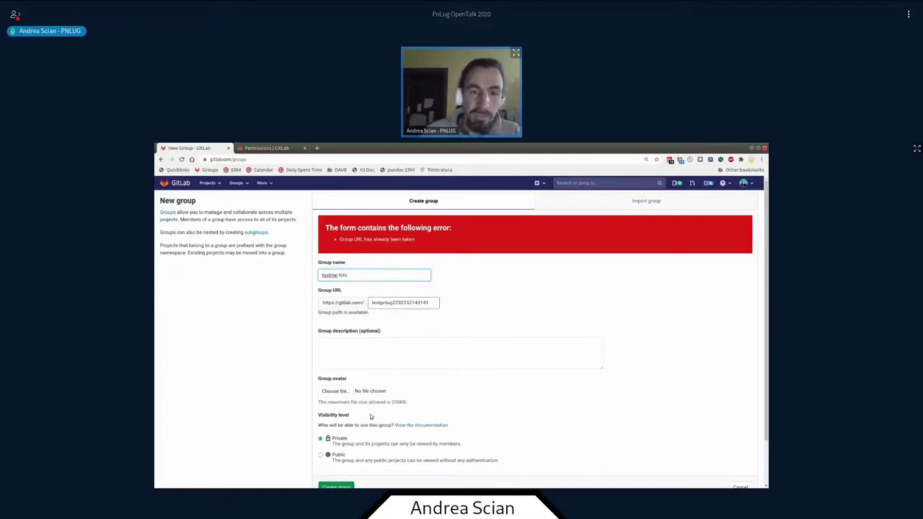
left_click(336, 487)
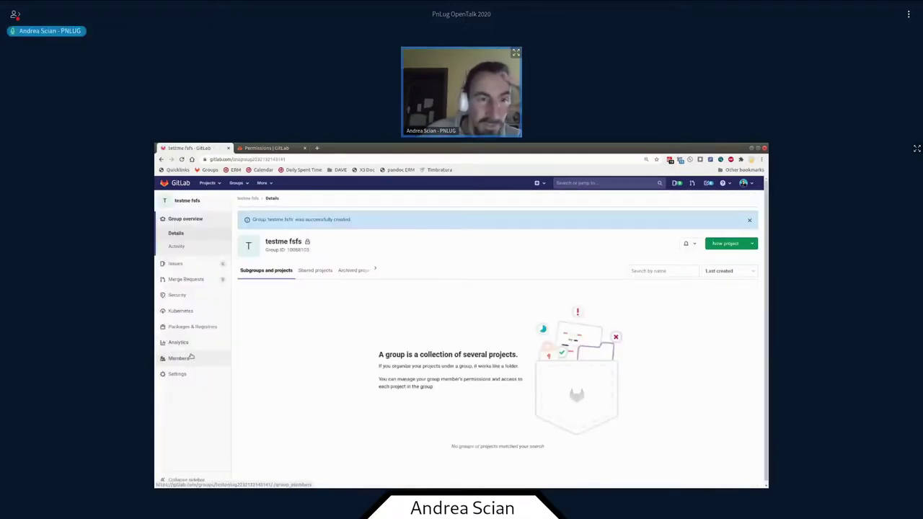
- Open the testme fsfs group's members page and view the role choices, leaving Guest selected
left_click(187, 363)
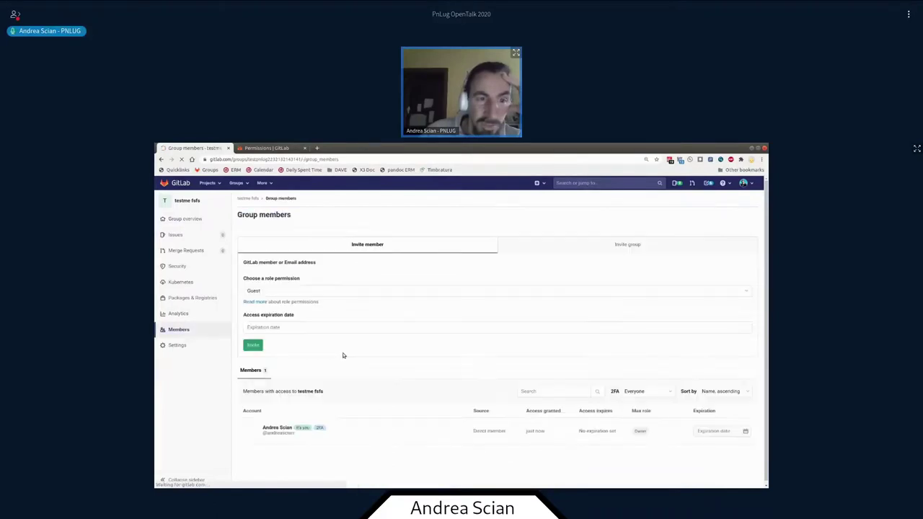
left_click(329, 302)
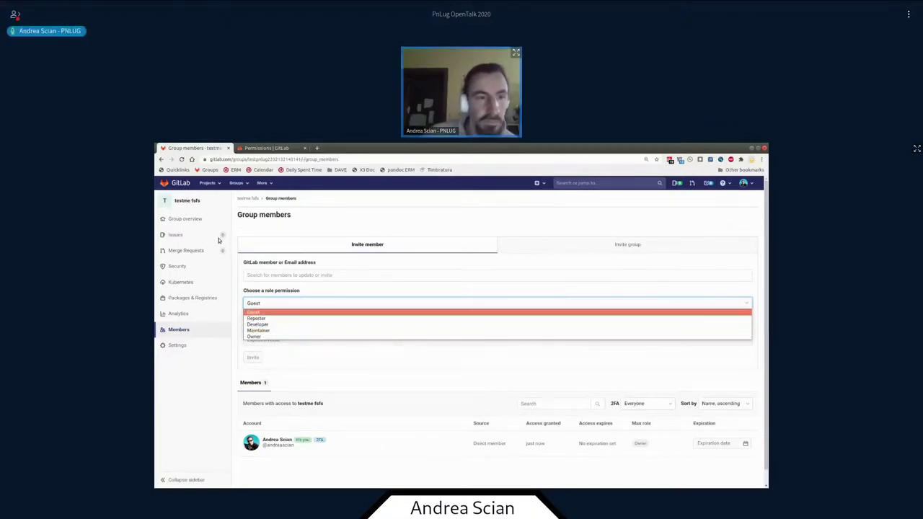
left_click(250, 199)
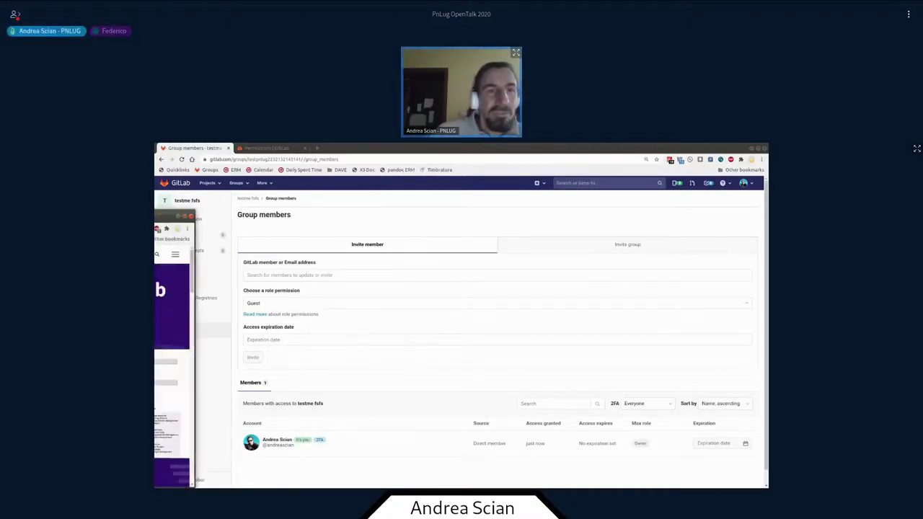
- Dock the GitLab vs GitHub page as a main-browser tab and scroll its 75% vs 29% comparison
left_click_drag(280, 294, 322, 154)
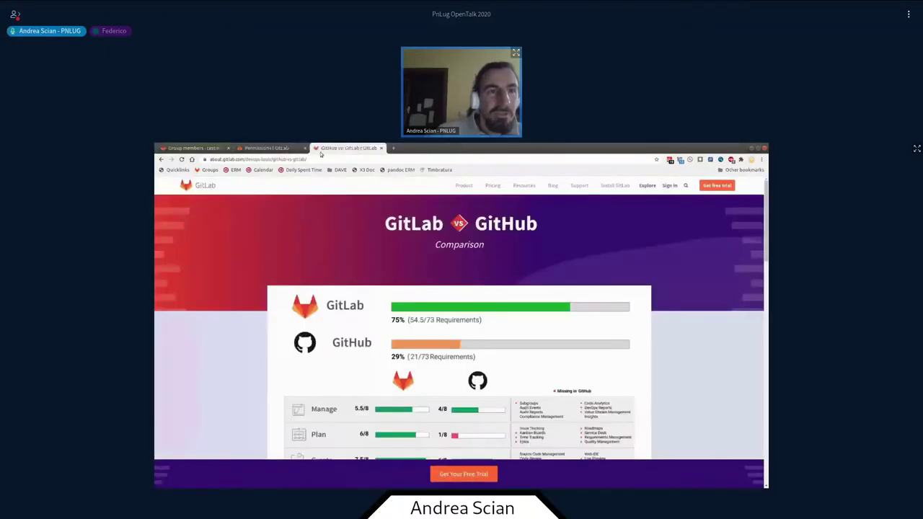
scroll(460, 325, "down", 3)
scroll(459, 324, "up", 2)
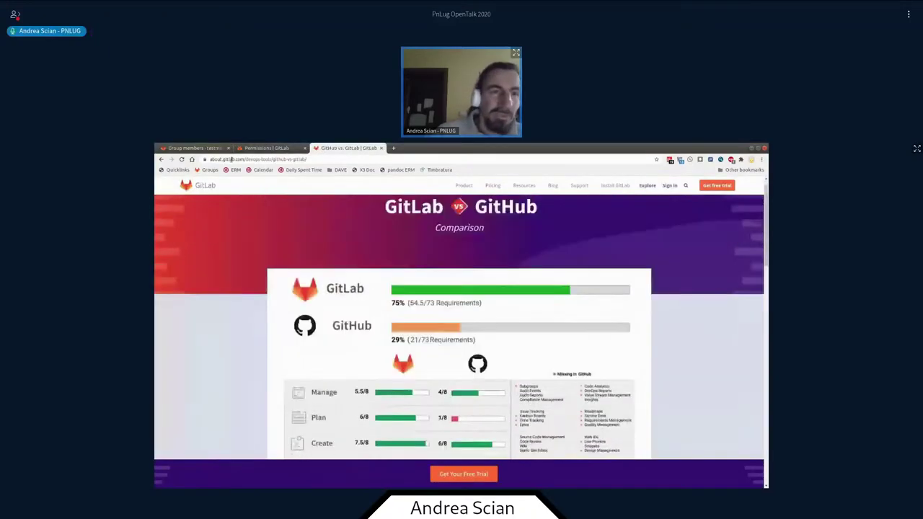
scroll(260, 291, "down", 1)
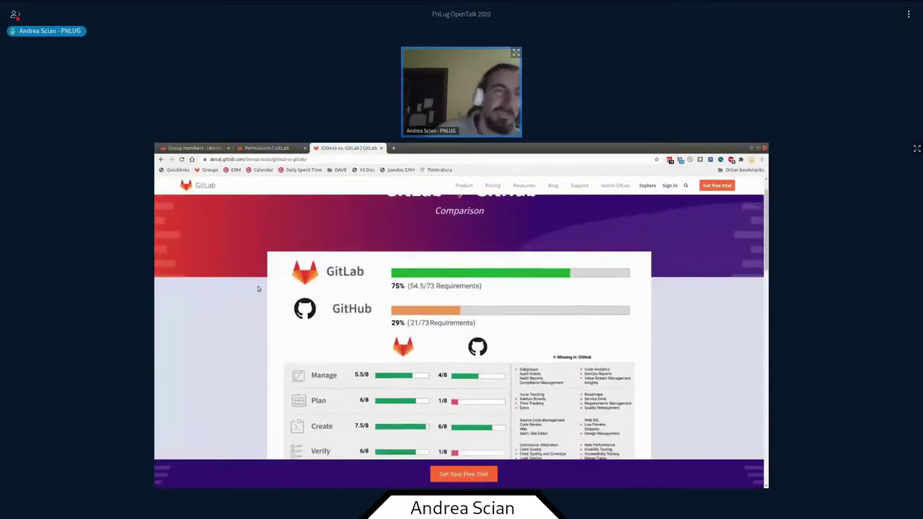
scroll(259, 291, "down", 3)
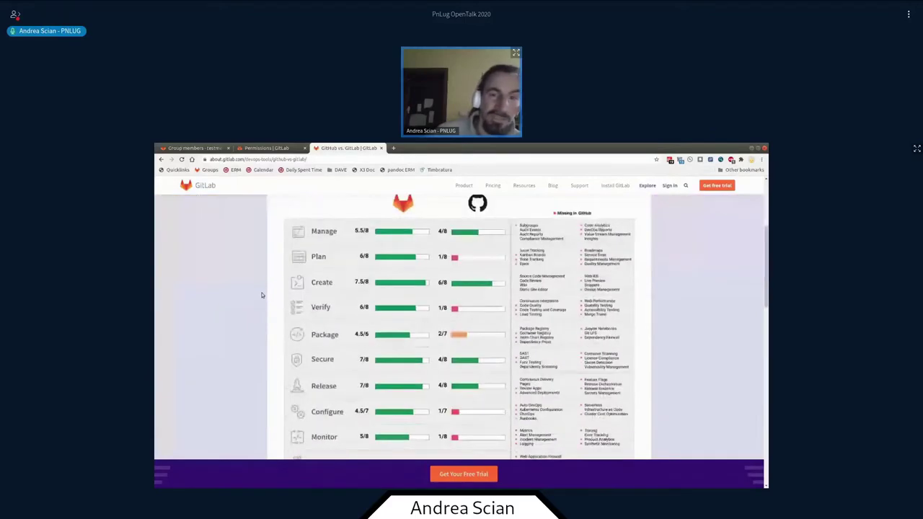
scroll(261, 294, "down", 4)
scroll(261, 296, "down", 4)
scroll(262, 298, "down", 8)
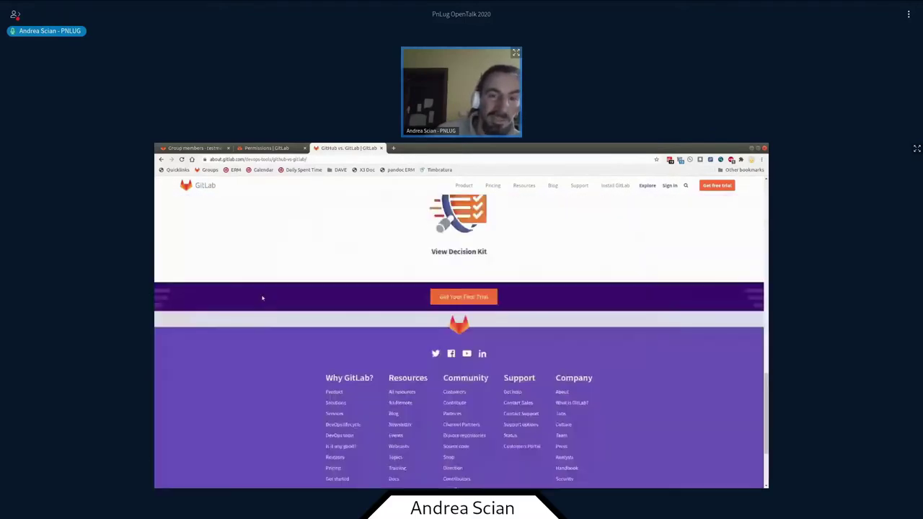
scroll(261, 298, "up", 4)
scroll(478, 348, "up", 4)
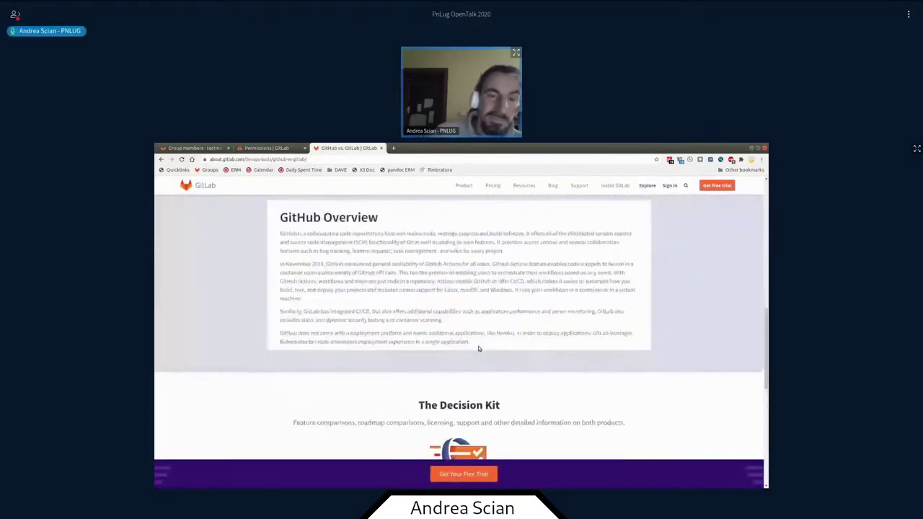
scroll(477, 348, "up", 5)
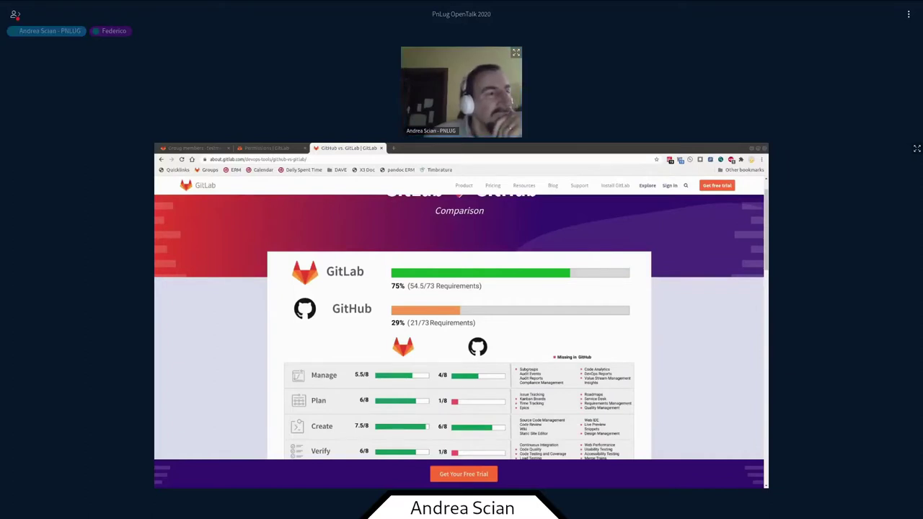
left_click(394, 149)
- Load about.gitlab.com/devops-tools/ in a new browser tab
left_click(395, 149)
key("ctrl+v")
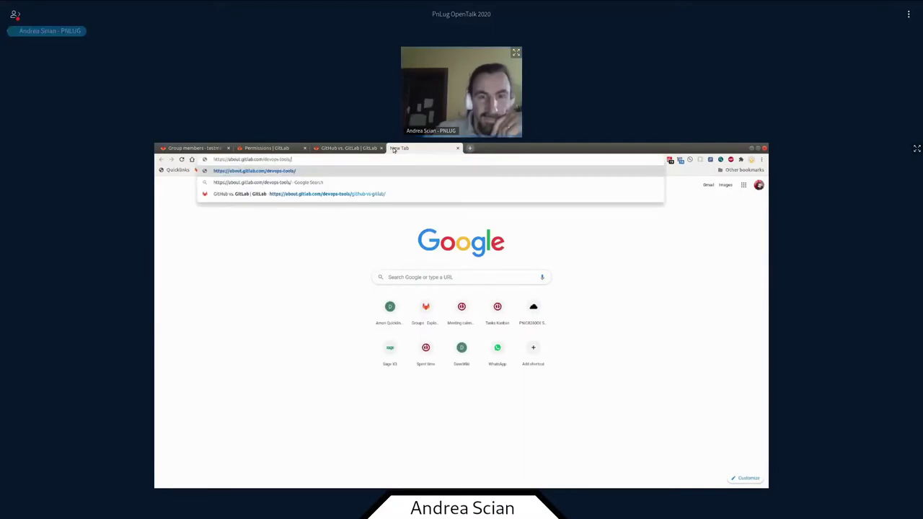
key("Return")
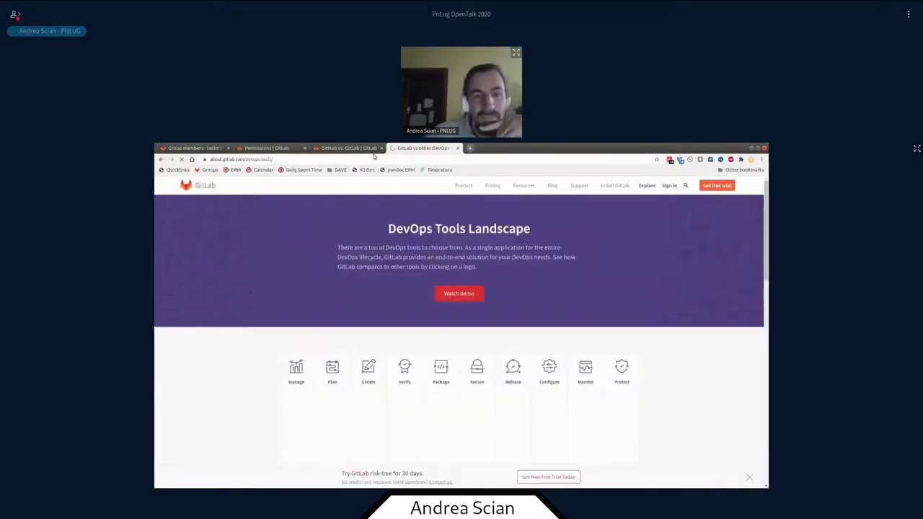
scroll(347, 325, "down", 3)
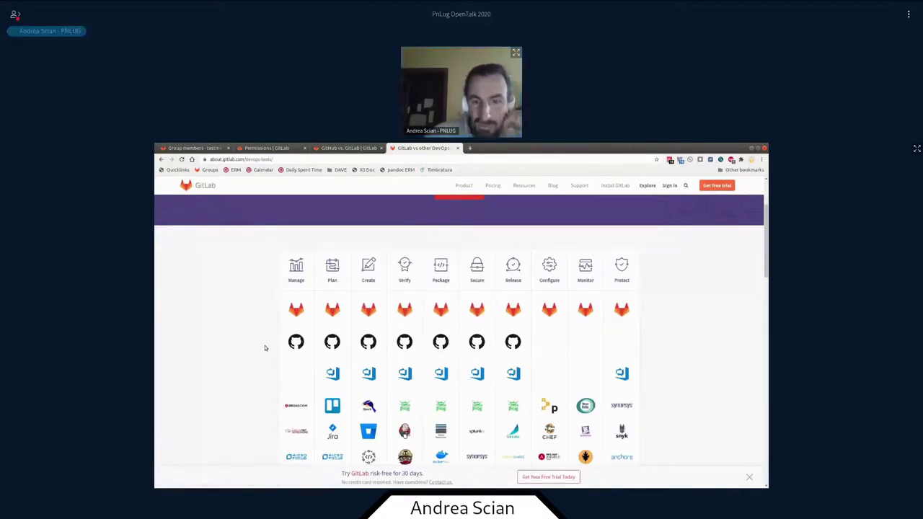
scroll(265, 347, "down", 4)
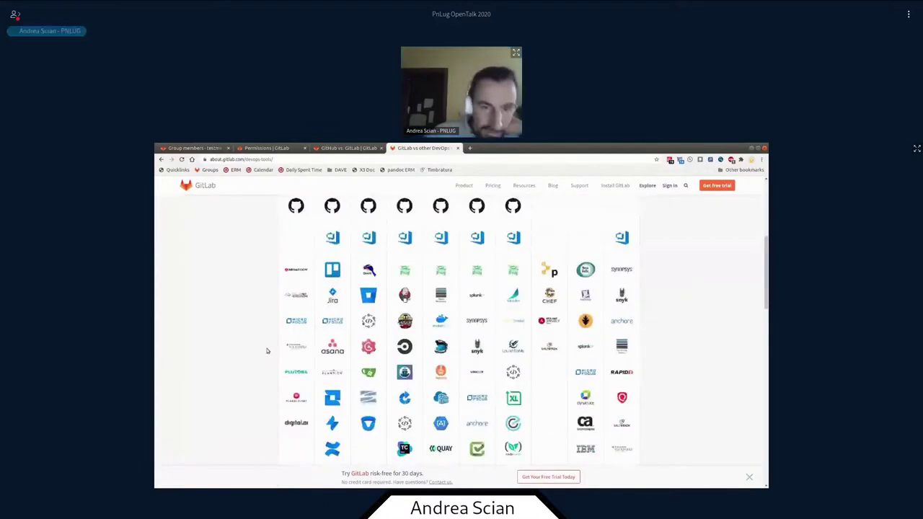
- Scroll through the DevOps Tools Landscape grid of tools from Manage to Protect
scroll(267, 351, "down", 1)
scroll(267, 351, "down", 1)
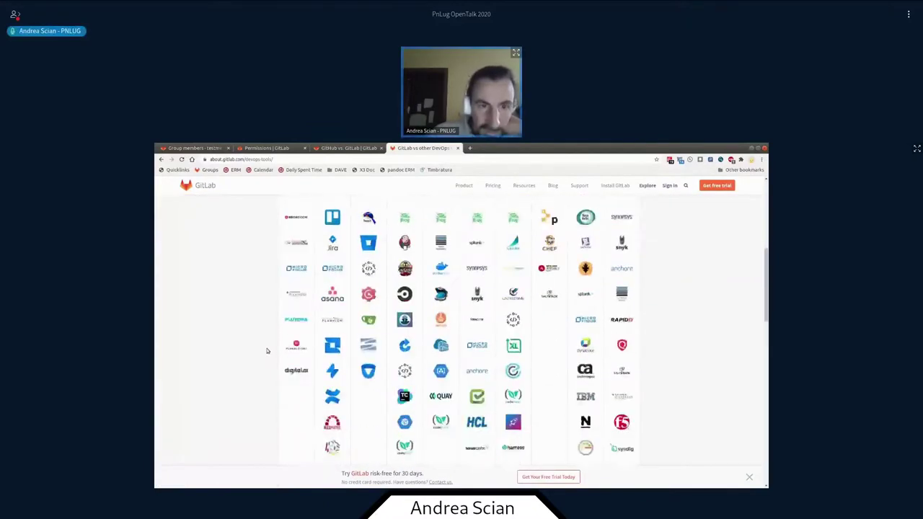
scroll(266, 351, "down", 2)
scroll(267, 351, "down", 3)
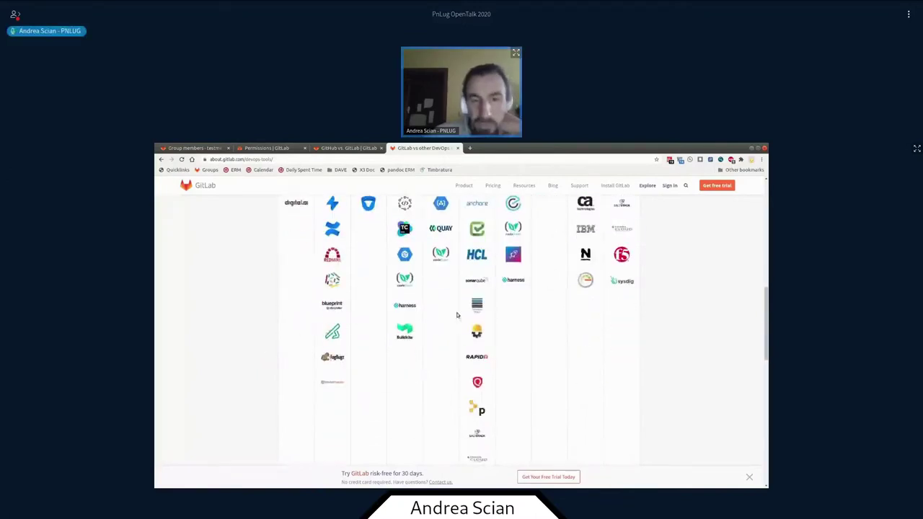
scroll(452, 318, "down", 1)
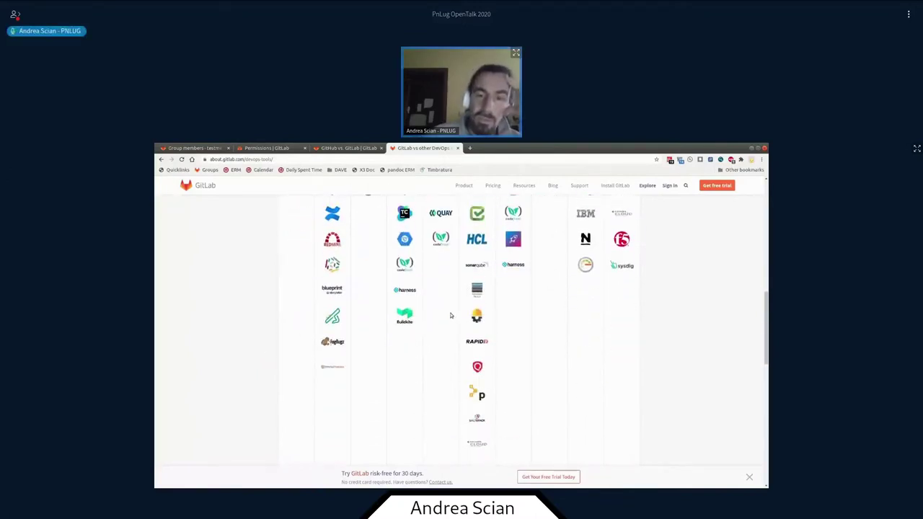
scroll(451, 315, "up", 2)
scroll(450, 314, "down", 2)
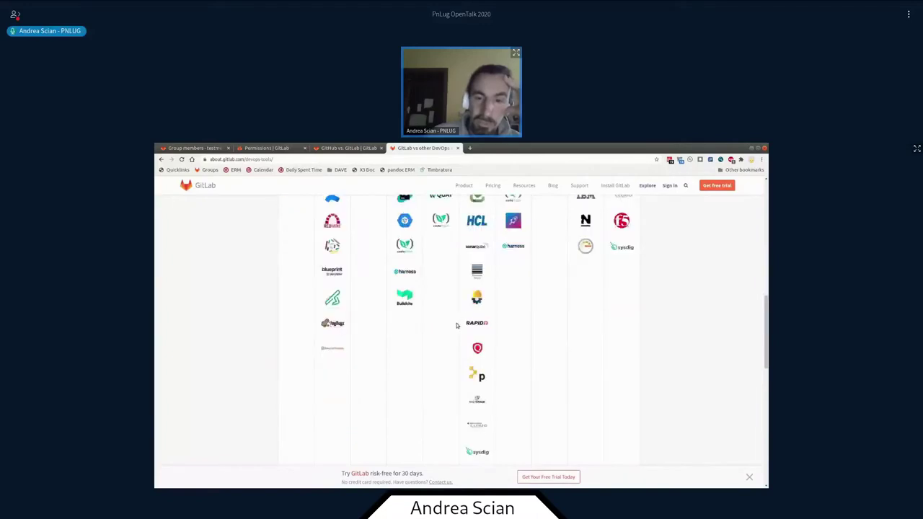
scroll(457, 324, "up", 3)
scroll(465, 380, "up", 3)
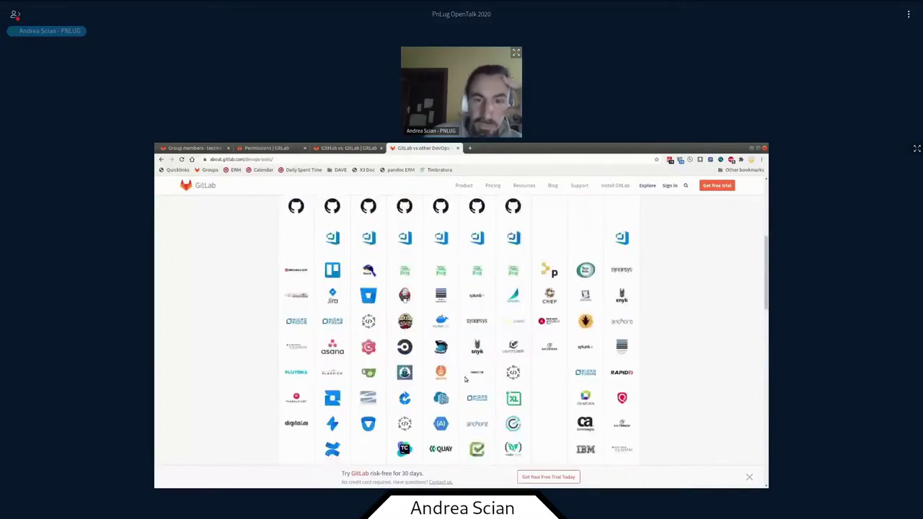
scroll(404, 346, "up", 2)
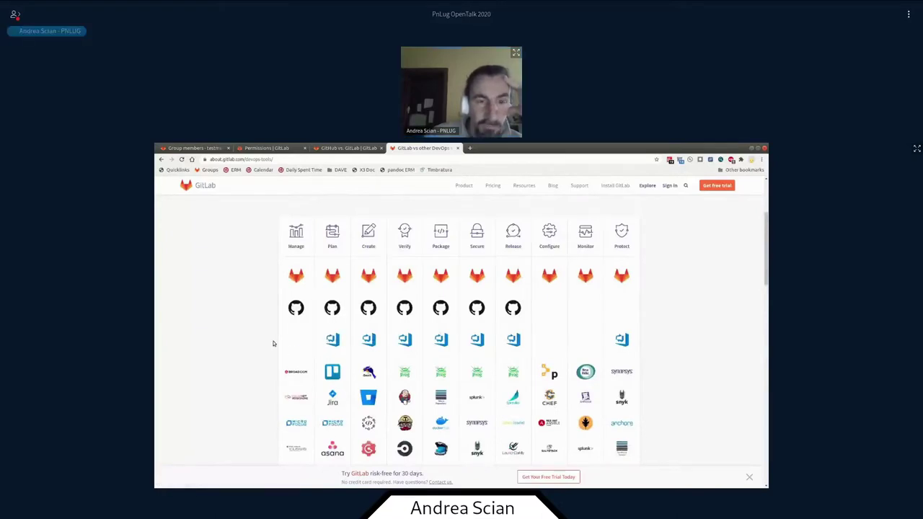
scroll(273, 343, "up", 1)
scroll(273, 344, "up", 2)
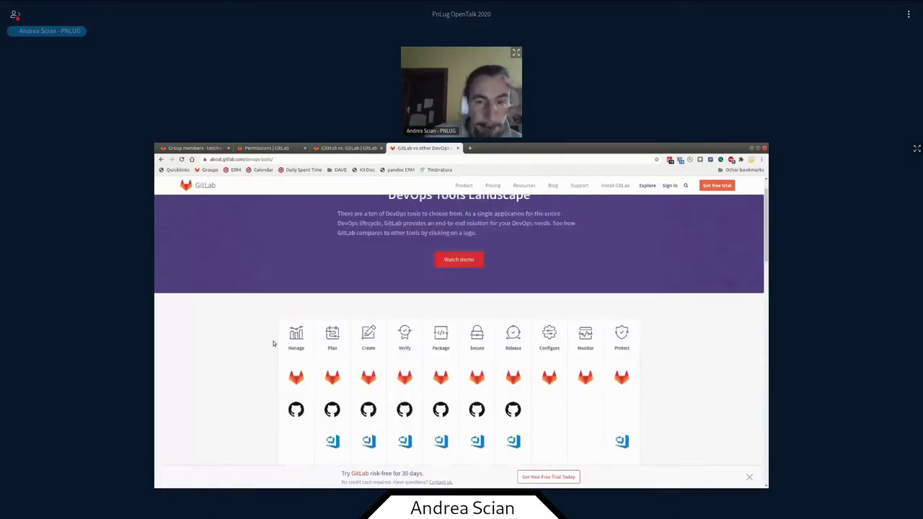
scroll(273, 343, "down", 1)
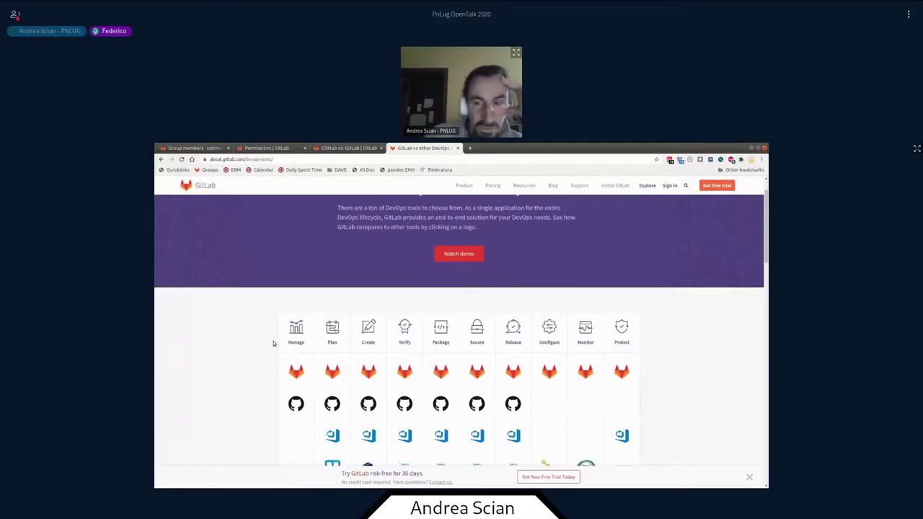
scroll(274, 343, "down", 1)
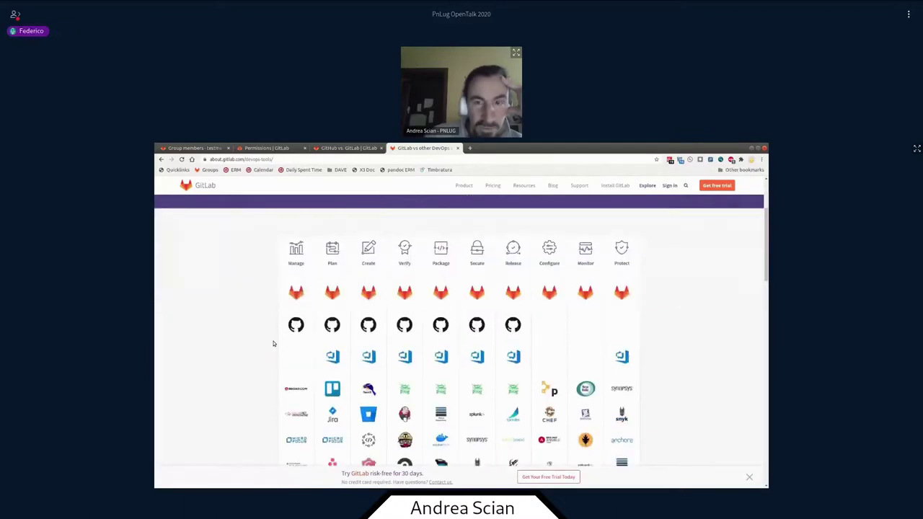